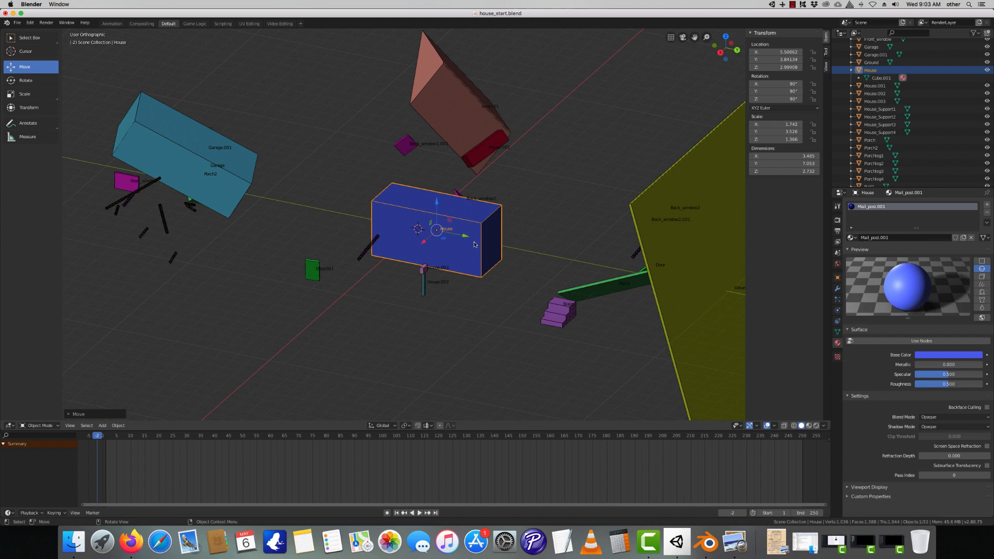
Move the blue House block along the Y axis to about -2.43, and reposition it behind the mailbox post.
{"action": "left_click_drag", "start_coordinate": [466, 235], "coordinate": [374, 255]}
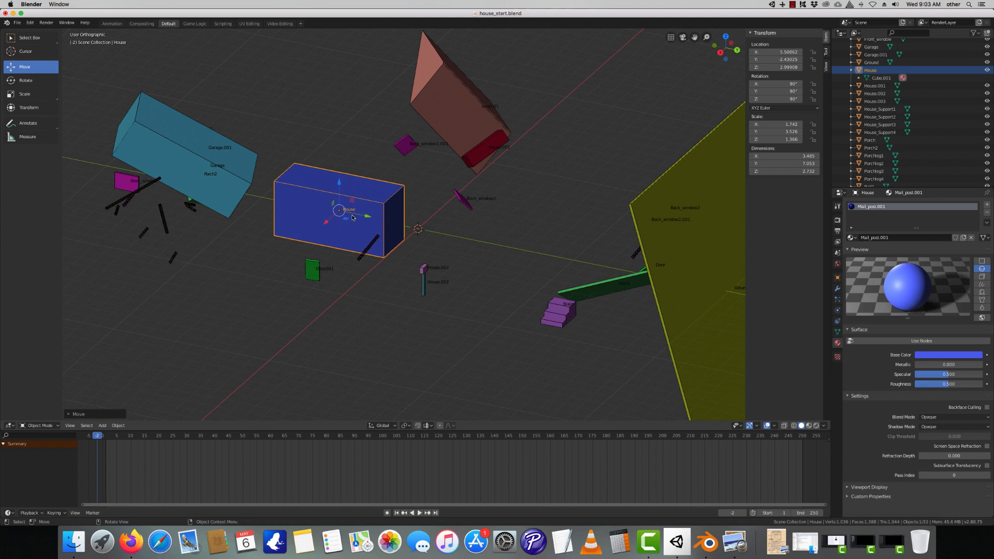
{"action": "left_click_drag", "start_coordinate": [346, 217], "coordinate": [446, 268]}
Rotate the mailbox post House.002 about the Y axis to about -2.82°.
{"action": "left_click", "coordinate": [424, 290]}
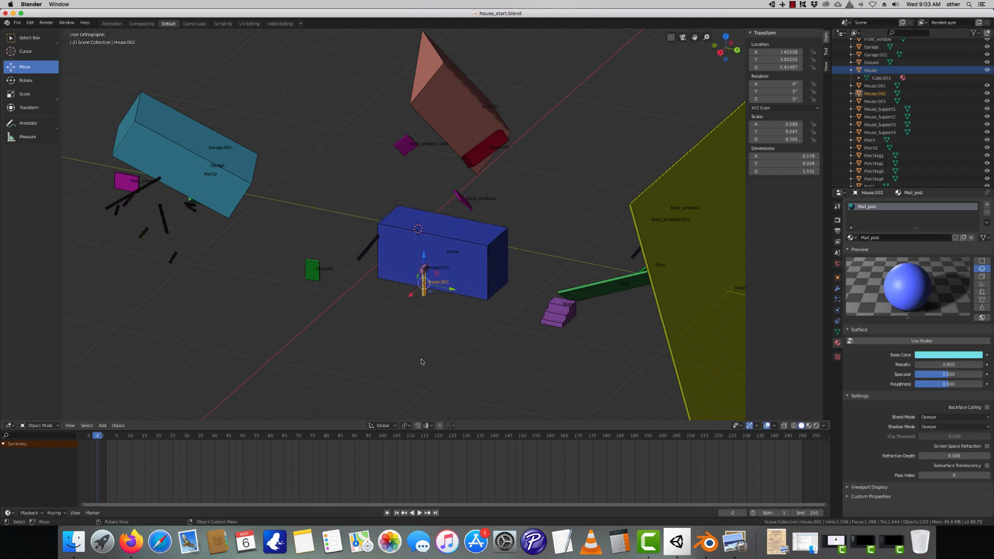
{"action": "left_click", "coordinate": [21, 82]}
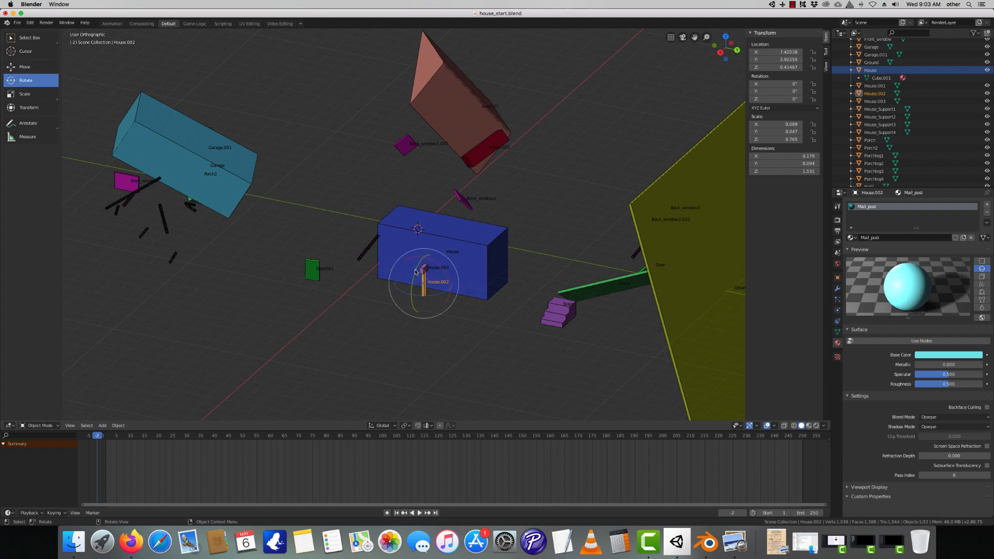
{"action": "mouse_move", "coordinate": [413, 276]}
{"action": "left_mouse_down"}
{"action": "mouse_move", "coordinate": [420, 285]}
{"action": "mouse_move", "coordinate": [409, 293]}
{"action": "left_mouse_up"}
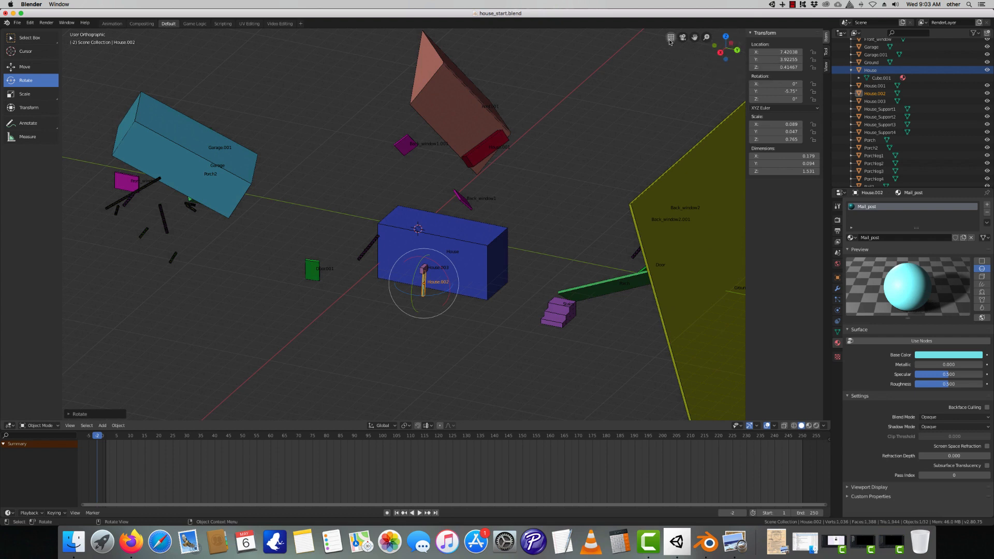
{"action": "left_click_drag", "start_coordinate": [416, 266], "coordinate": [414, 270]}
{"action": "scroll", "coordinate": [471, 273], "scroll_direction": "up", "scroll_amount": 2}
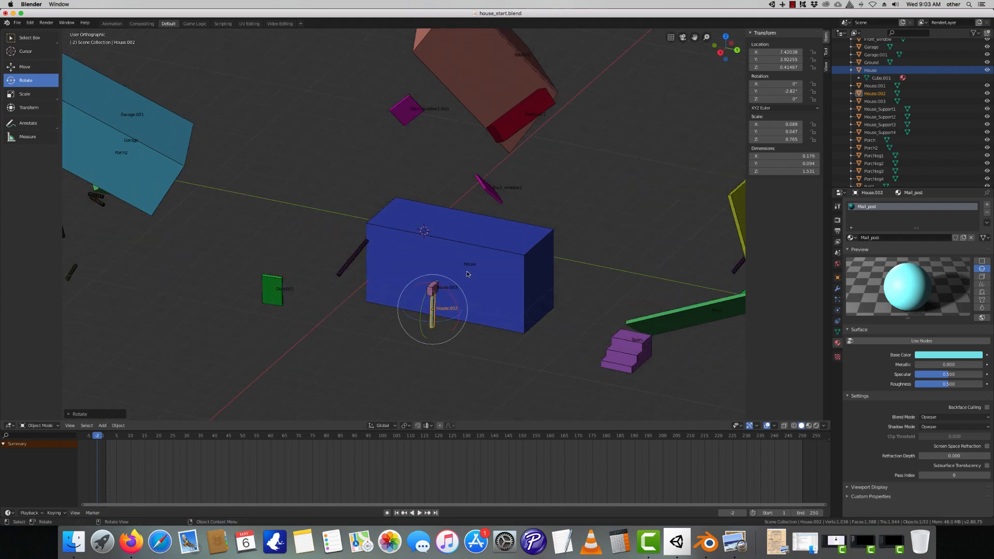
{"action": "left_click", "coordinate": [792, 5]}
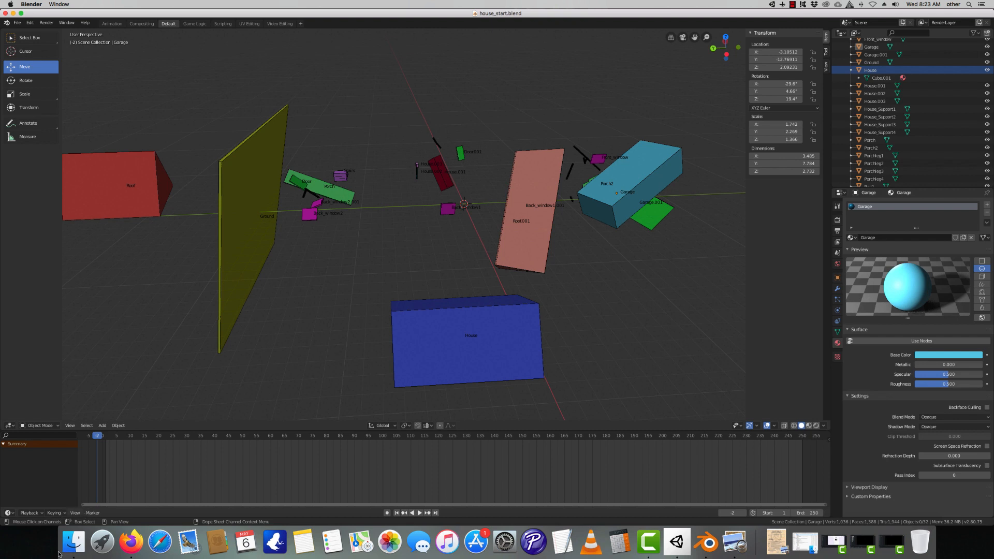
Open house_start.blend from the 0100 Navigation folder inside Modeling 1 on the Desktop.
{"action": "left_click", "coordinate": [17, 23]}
{"action": "left_click", "coordinate": [26, 40]}
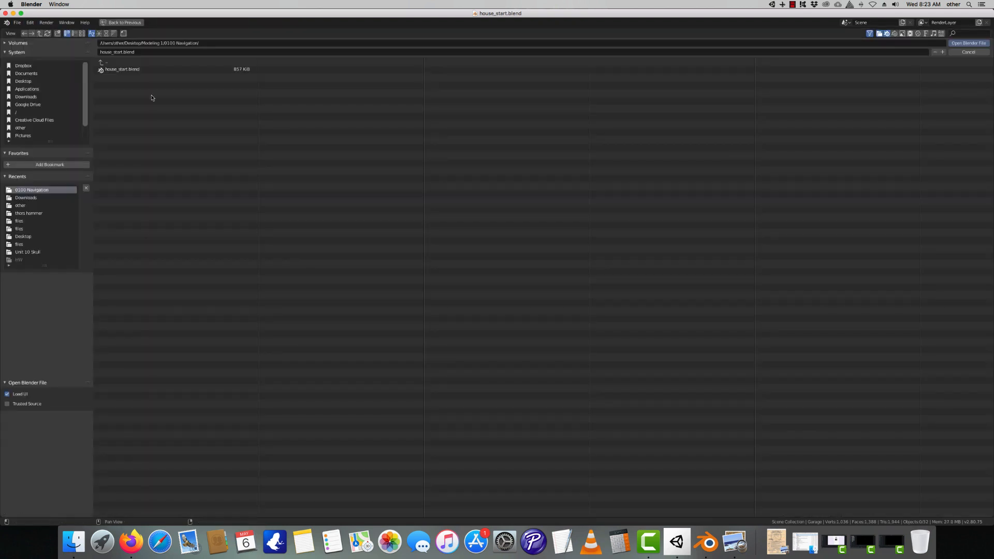
{"action": "left_click", "coordinate": [29, 83]}
{"action": "left_click", "coordinate": [30, 98]}
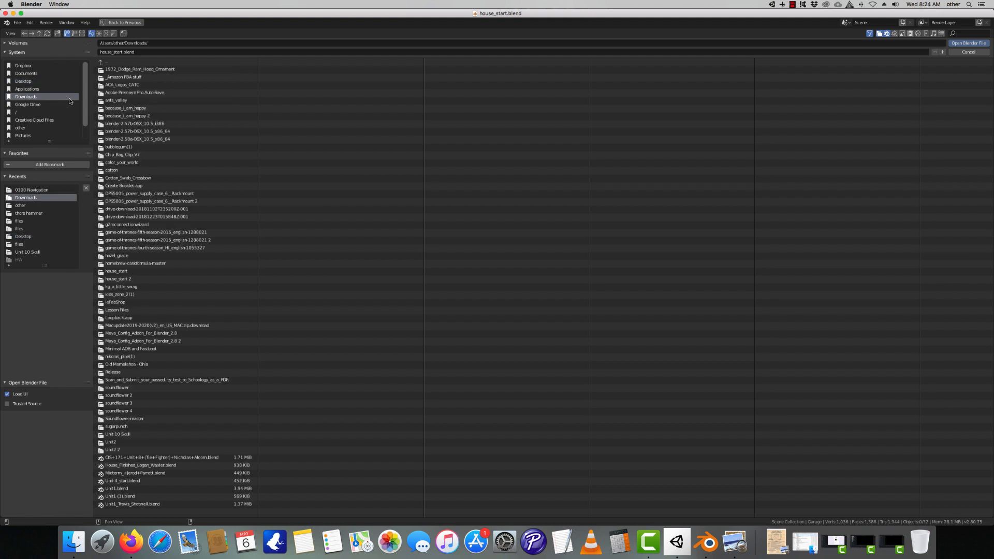
{"action": "left_click", "coordinate": [37, 82]}
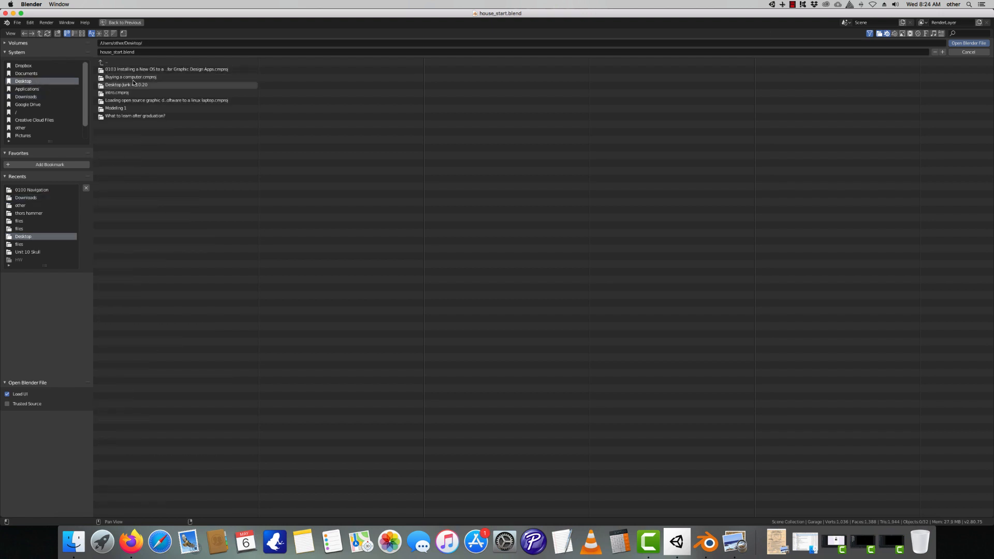
{"action": "left_click", "coordinate": [119, 109]}
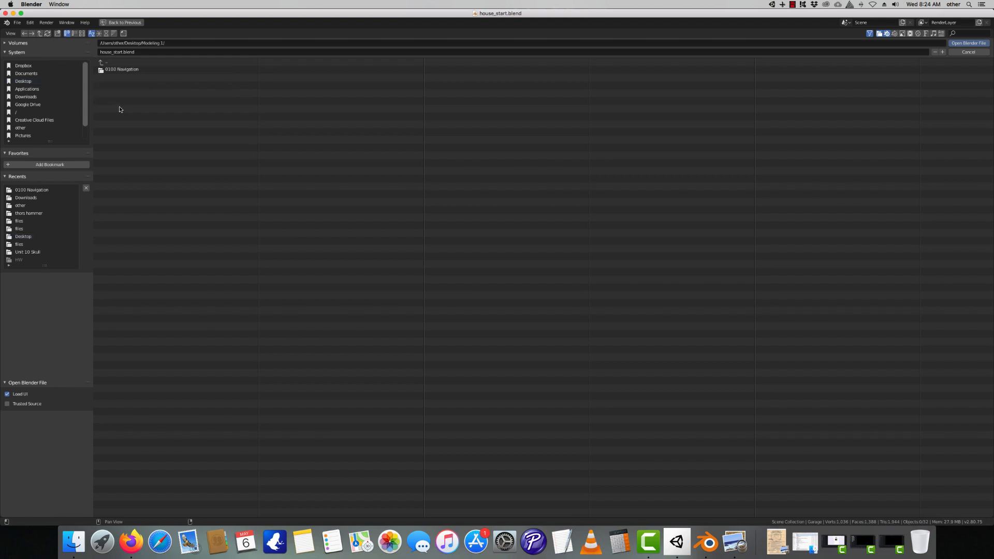
{"action": "left_click", "coordinate": [103, 72]}
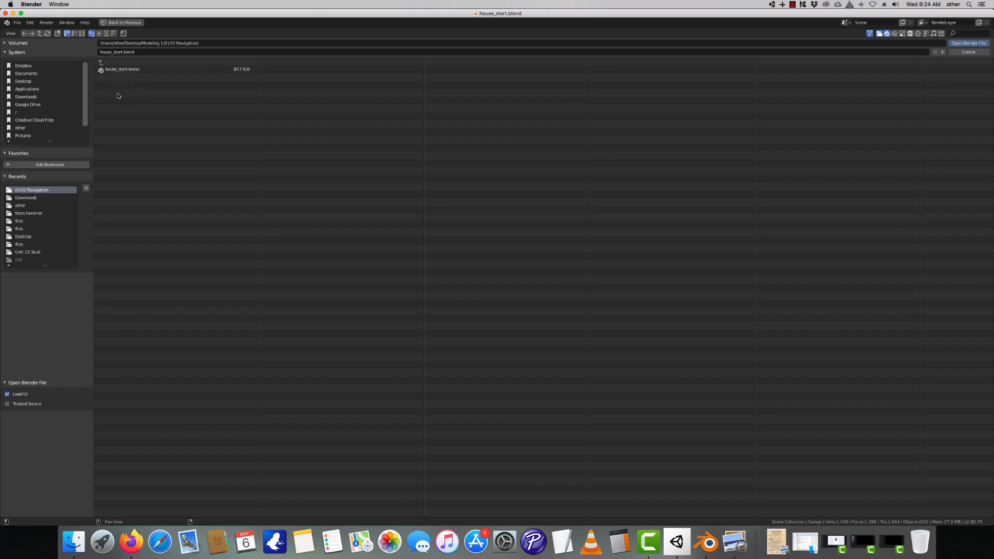
{"action": "left_click", "coordinate": [968, 44]}
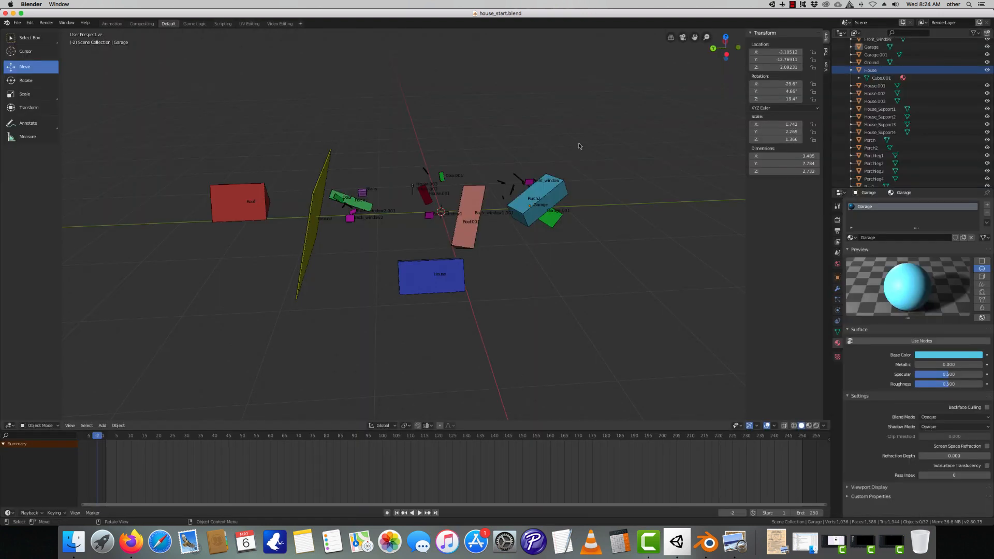
Orbit and pan around the scattered house parts to examine their arrangement from different angles.
{"action": "scroll", "coordinate": [578, 148], "scroll_direction": "up", "scroll_amount": 4}
{"action": "scroll", "coordinate": [567, 155], "scroll_direction": "down", "scroll_amount": 2}
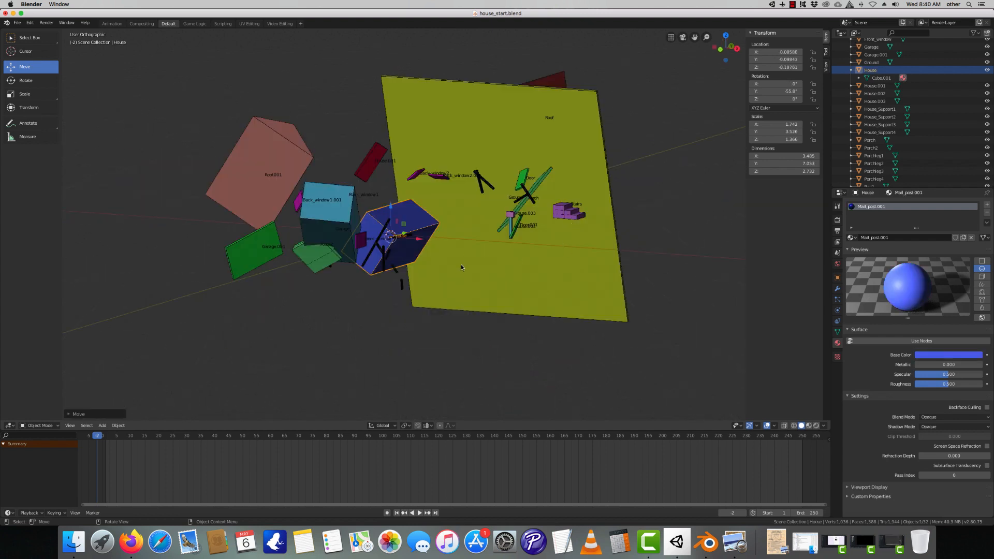
{"action": "scroll", "coordinate": [461, 264], "scroll_direction": "down", "scroll_amount": 3}
{"action": "scroll", "coordinate": [460, 265], "scroll_direction": "up", "scroll_amount": 3}
{"action": "middle_click_drag", "start_coordinate": [288, 306], "coordinate": [397, 314]}
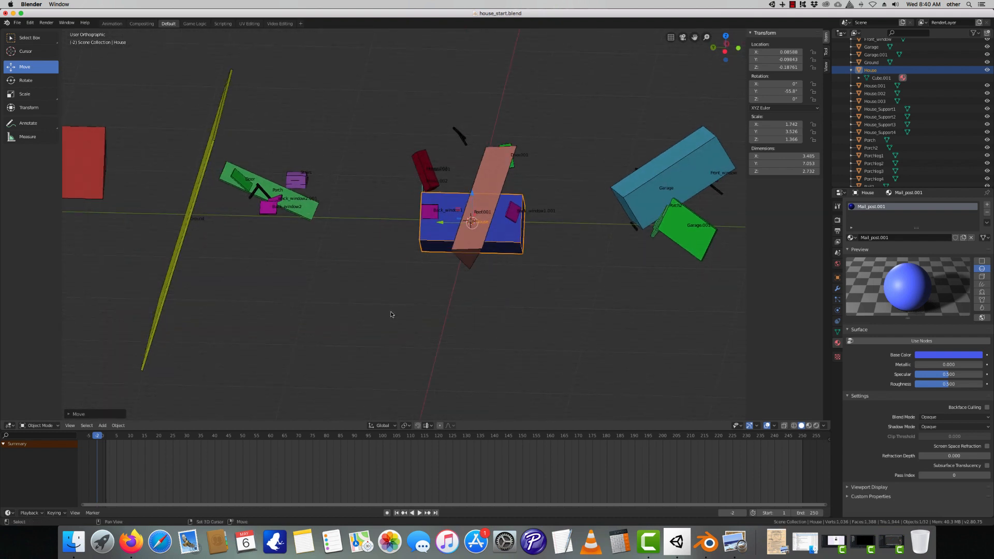
{"action": "mouse_move", "coordinate": [391, 314]}
{"action": "middle_mouse_down", "text": "shift"}
{"action": "mouse_move", "coordinate": [619, 317]}
{"action": "mouse_move", "coordinate": [424, 316]}
{"action": "mouse_move", "coordinate": [433, 326]}
{"action": "mouse_move", "coordinate": [370, 318]}
{"action": "mouse_move", "coordinate": [390, 317]}
{"action": "middle_mouse_up", "text": "shift"}
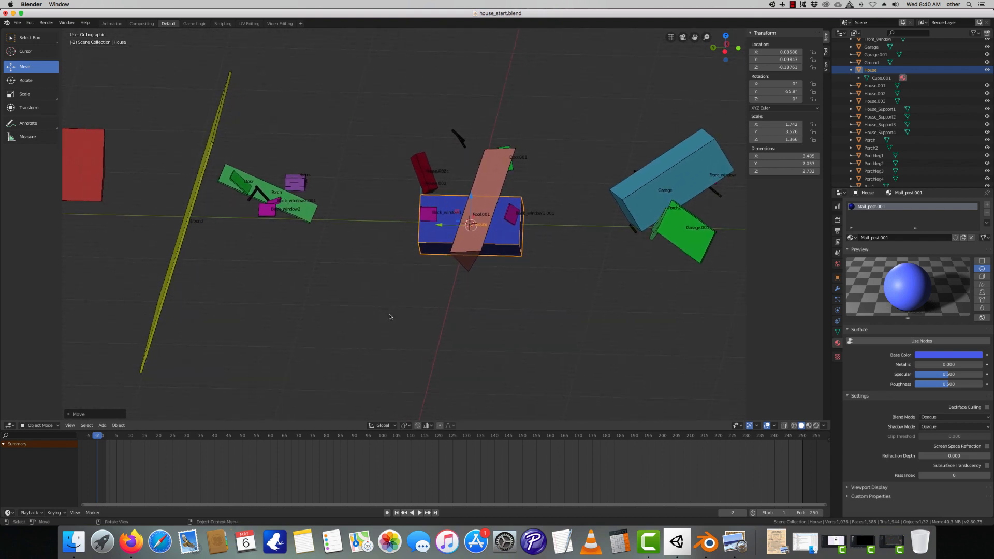
Zoom repeatedly in and out on the scene to inspect the parts both close up and as a whole.
{"action": "scroll", "coordinate": [390, 317], "scroll_direction": "down", "scroll_amount": 3}
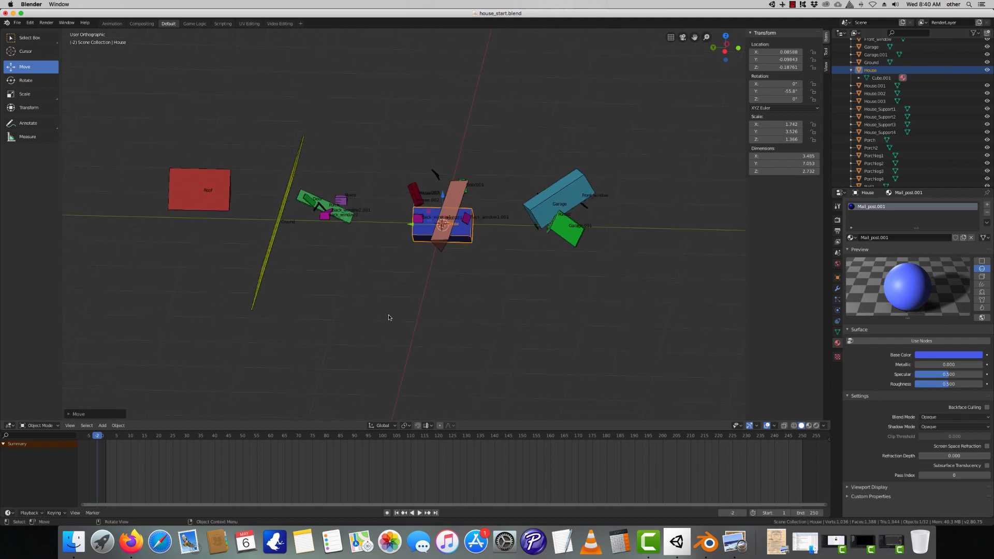
{"action": "scroll", "coordinate": [389, 317], "scroll_direction": "up", "scroll_amount": 4}
{"action": "scroll", "coordinate": [390, 317], "scroll_direction": "down", "scroll_amount": 4}
{"action": "scroll", "coordinate": [390, 317], "scroll_direction": "up", "scroll_amount": 3}
{"action": "scroll", "coordinate": [390, 318], "scroll_direction": "down", "scroll_amount": 2}
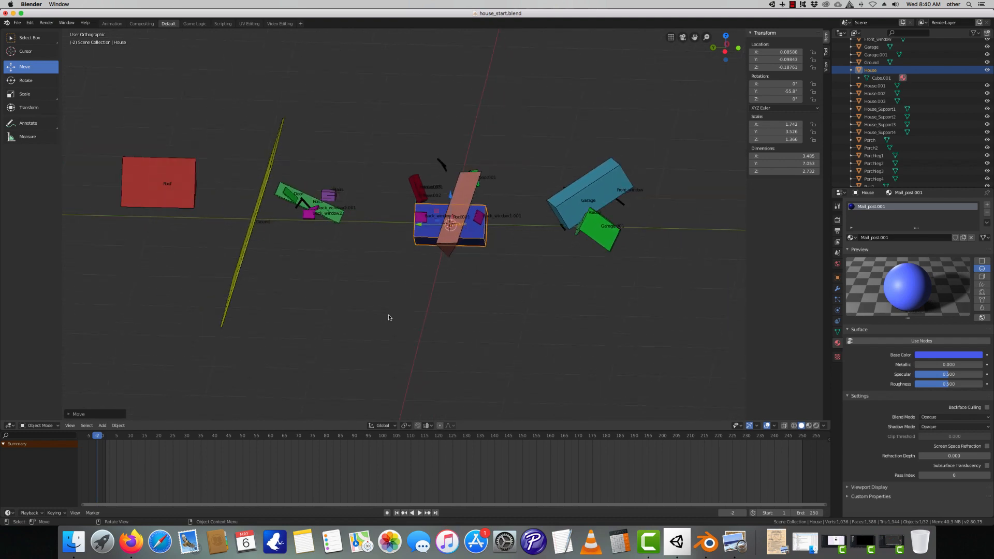
{"action": "scroll", "coordinate": [390, 318], "scroll_direction": "up", "scroll_amount": 2}
{"action": "scroll", "coordinate": [390, 318], "scroll_direction": "down", "scroll_amount": 2}
{"action": "scroll", "coordinate": [389, 316], "scroll_direction": "up", "scroll_amount": 4}
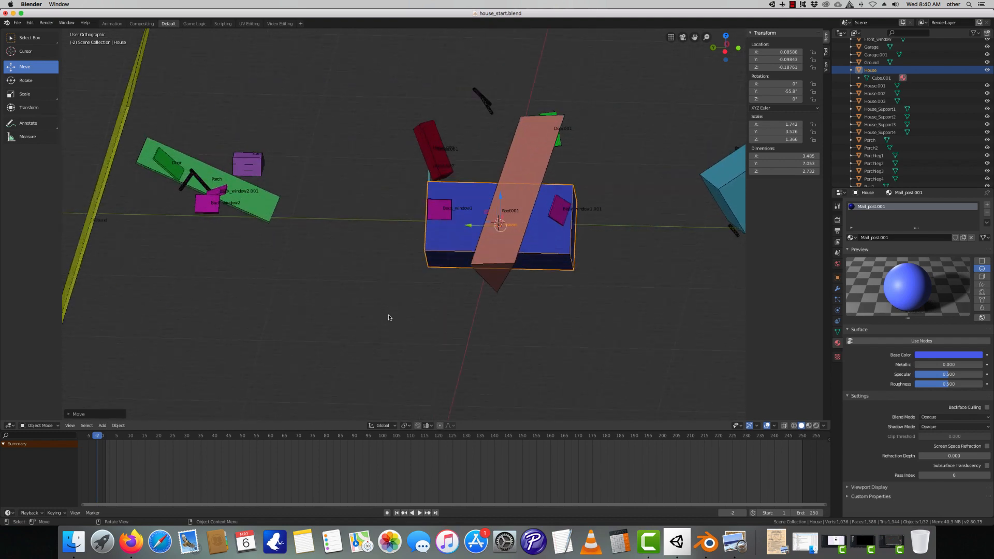
{"action": "scroll", "coordinate": [389, 317], "scroll_direction": "down", "scroll_amount": 5}
{"action": "scroll", "coordinate": [388, 316], "scroll_direction": "up", "scroll_amount": 4}
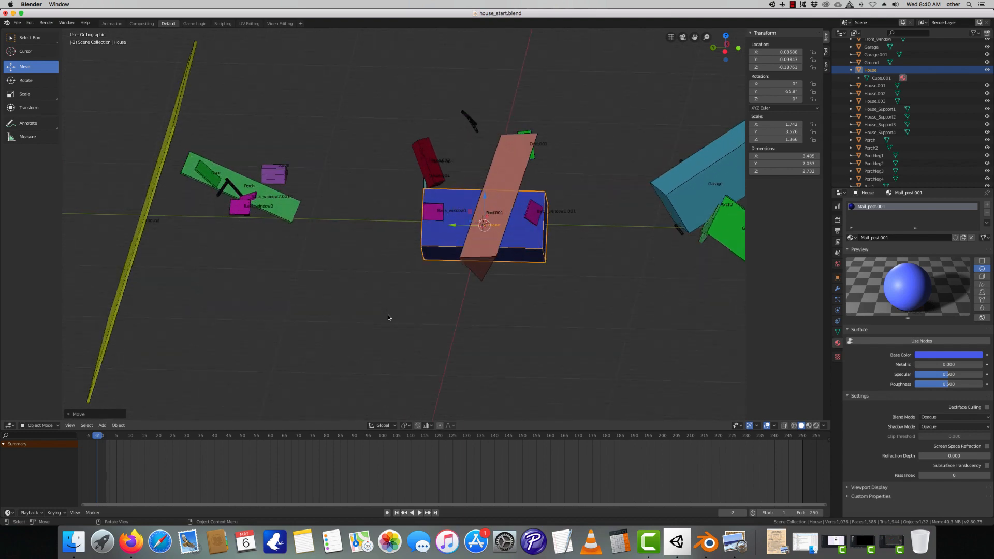
{"action": "scroll", "coordinate": [388, 316], "scroll_direction": "up", "scroll_amount": 3}
{"action": "scroll", "coordinate": [389, 317], "scroll_direction": "down", "scroll_amount": 5}
{"action": "scroll", "coordinate": [388, 318], "scroll_direction": "up", "scroll_amount": 3}
{"action": "scroll", "coordinate": [388, 318], "scroll_direction": "down", "scroll_amount": 5}
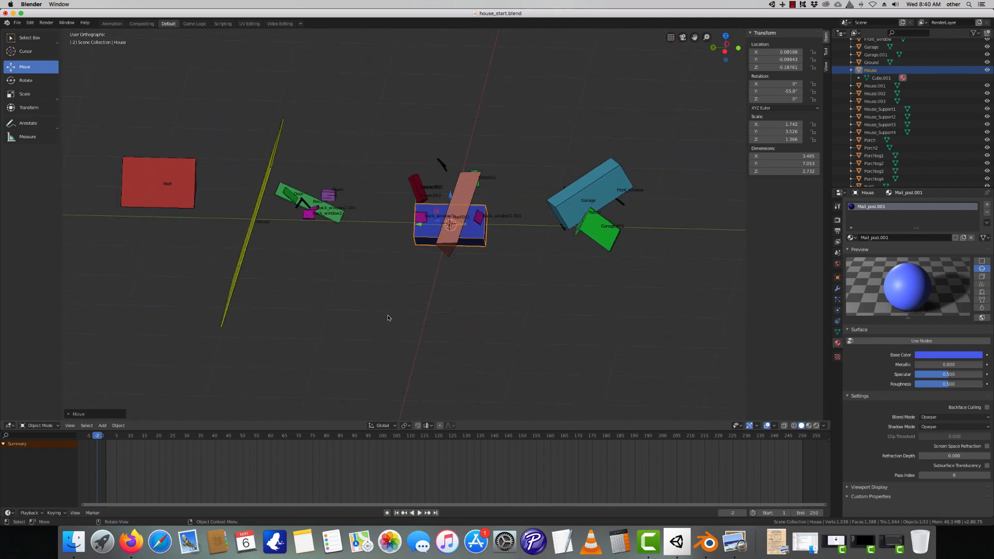
{"action": "scroll", "coordinate": [389, 317], "scroll_direction": "up", "scroll_amount": 2}
{"action": "scroll", "coordinate": [388, 317], "scroll_direction": "down", "scroll_amount": 2}
Inspect the House block and the windows in front of it up close, and view the whole scene from other sides.
{"action": "mouse_move", "coordinate": [386, 316]}
{"action": "middle_mouse_down", "text": "shift"}
{"action": "mouse_move", "coordinate": [423, 312]}
{"action": "mouse_move", "coordinate": [420, 331]}
{"action": "mouse_move", "coordinate": [413, 326]}
{"action": "mouse_move", "coordinate": [433, 317]}
{"action": "mouse_move", "coordinate": [350, 324]}
{"action": "mouse_move", "coordinate": [430, 328]}
{"action": "mouse_move", "coordinate": [400, 313]}
{"action": "mouse_move", "coordinate": [421, 326]}
{"action": "mouse_move", "coordinate": [390, 326]}
{"action": "middle_mouse_up", "text": "shift"}
{"action": "scroll", "coordinate": [442, 314], "scroll_direction": "up", "scroll_amount": 8}
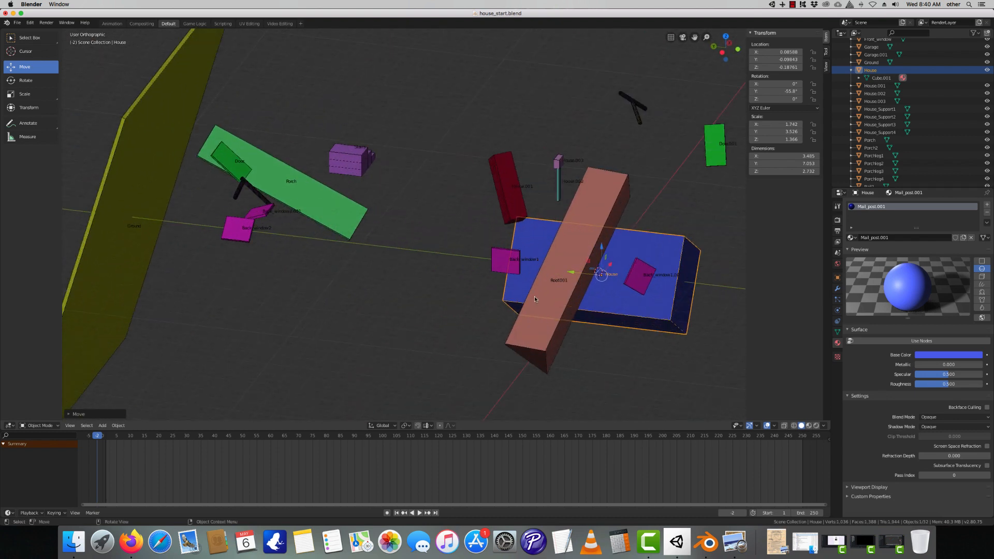
{"action": "scroll", "coordinate": [557, 299], "scroll_direction": "up", "scroll_amount": 4}
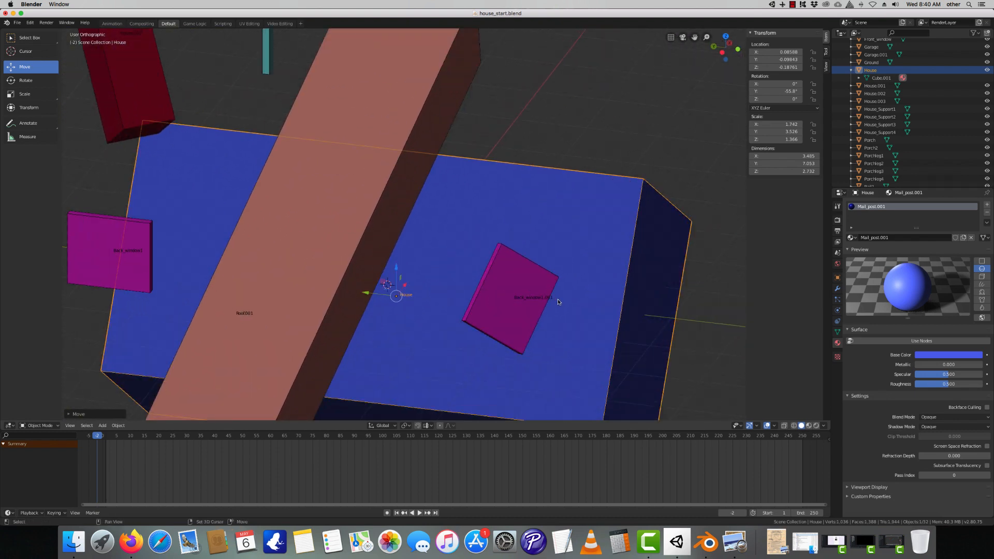
{"action": "mouse_move", "coordinate": [569, 282]}
{"action": "middle_mouse_down"}
{"action": "mouse_move", "coordinate": [493, 282]}
{"action": "mouse_move", "coordinate": [583, 271]}
{"action": "mouse_move", "coordinate": [514, 259]}
{"action": "mouse_move", "coordinate": [574, 233]}
{"action": "mouse_move", "coordinate": [458, 251]}
{"action": "middle_mouse_up"}
{"action": "scroll", "coordinate": [504, 275], "scroll_direction": "up", "scroll_amount": 4}
{"action": "scroll", "coordinate": [447, 262], "scroll_direction": "down", "scroll_amount": 4}
{"action": "scroll", "coordinate": [447, 261], "scroll_direction": "down", "scroll_amount": 8}
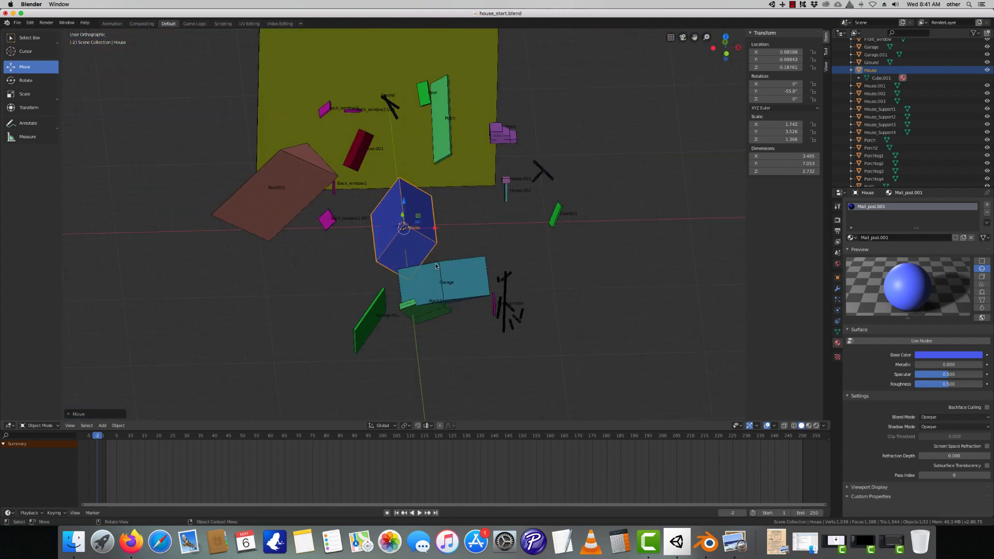
{"action": "middle_click_drag", "start_coordinate": [380, 292], "coordinate": [425, 275]}
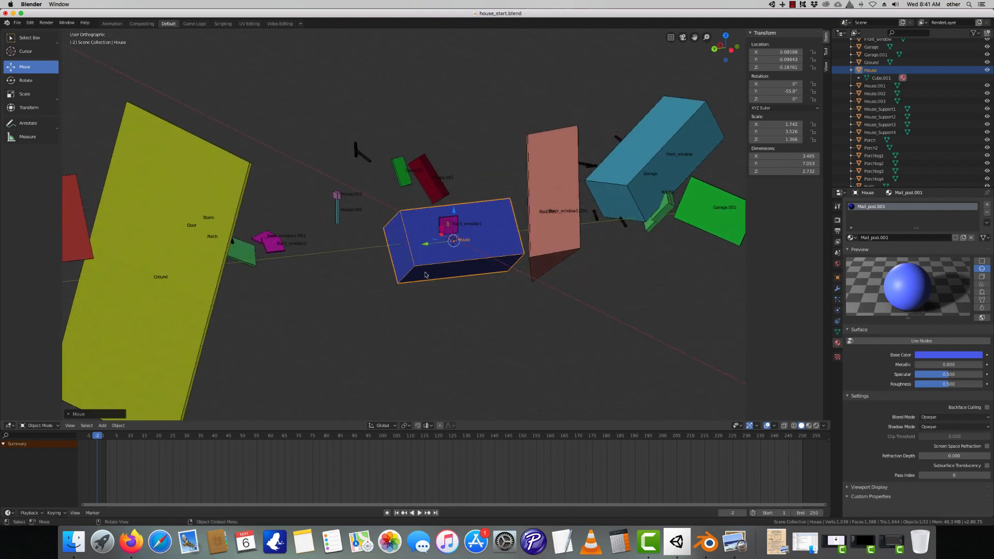
Select the pink mailbox House.003 and inspect it up close along with the parts around it.
{"action": "left_click", "coordinate": [336, 196]}
{"action": "scroll", "coordinate": [337, 202], "scroll_direction": "up", "scroll_amount": 4}
{"action": "mouse_move", "coordinate": [337, 201]}
{"action": "middle_mouse_down", "text": "shift"}
{"action": "mouse_move", "coordinate": [520, 269]}
{"action": "mouse_move", "coordinate": [326, 195]}
{"action": "middle_mouse_up", "text": "shift"}
{"action": "scroll", "coordinate": [520, 269], "scroll_direction": "up", "scroll_amount": 6}
{"action": "scroll", "coordinate": [326, 195], "scroll_direction": "up", "scroll_amount": 2}
{"action": "middle_click_drag", "start_coordinate": [464, 252], "coordinate": [354, 238], "text": "shift"}
{"action": "scroll", "coordinate": [387, 248], "scroll_direction": "down", "scroll_amount": 5}
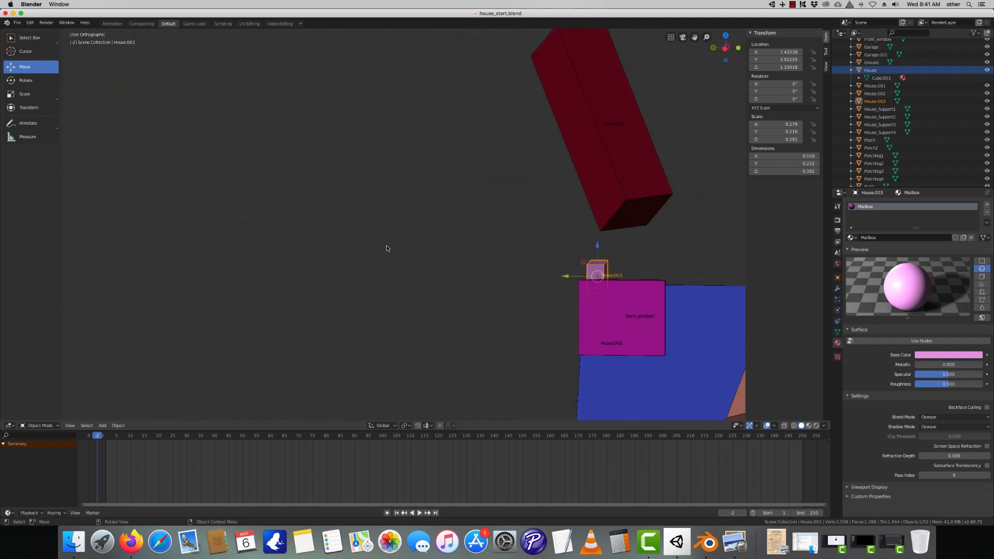
{"action": "scroll", "coordinate": [387, 247], "scroll_direction": "down", "scroll_amount": 3}
{"action": "middle_click_drag", "start_coordinate": [412, 256], "coordinate": [363, 242], "text": "shift"}
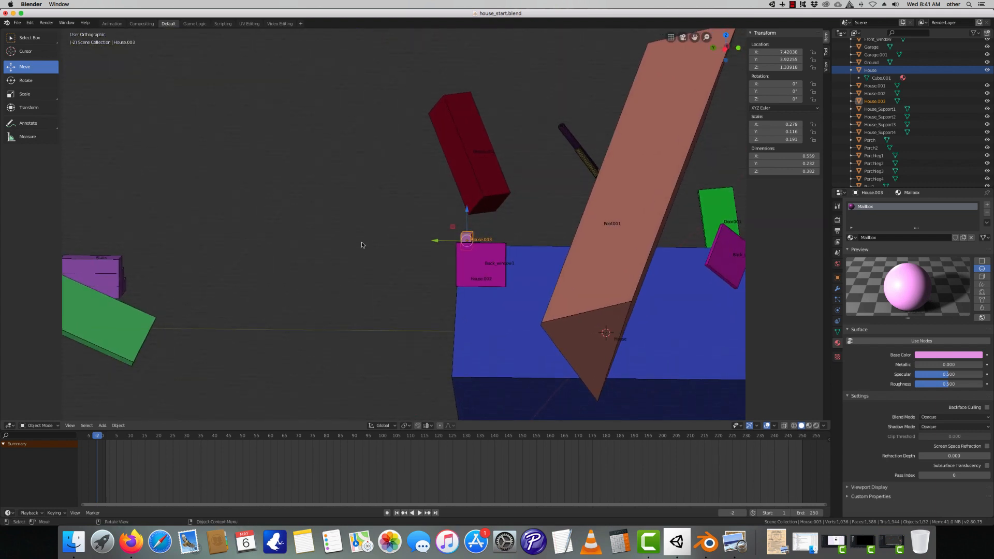
{"action": "left_click", "coordinate": [792, 4]}
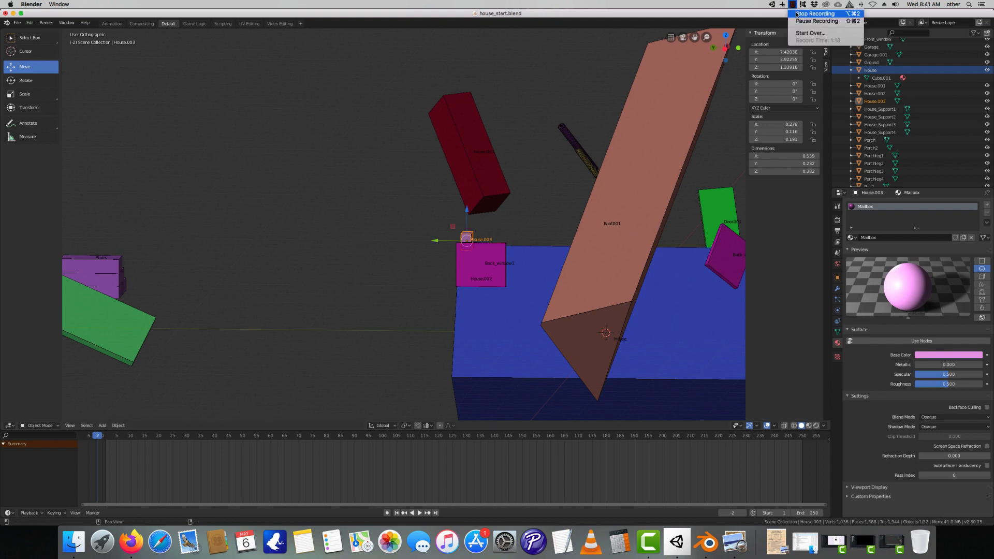
{"action": "left_click", "coordinate": [796, 14]}
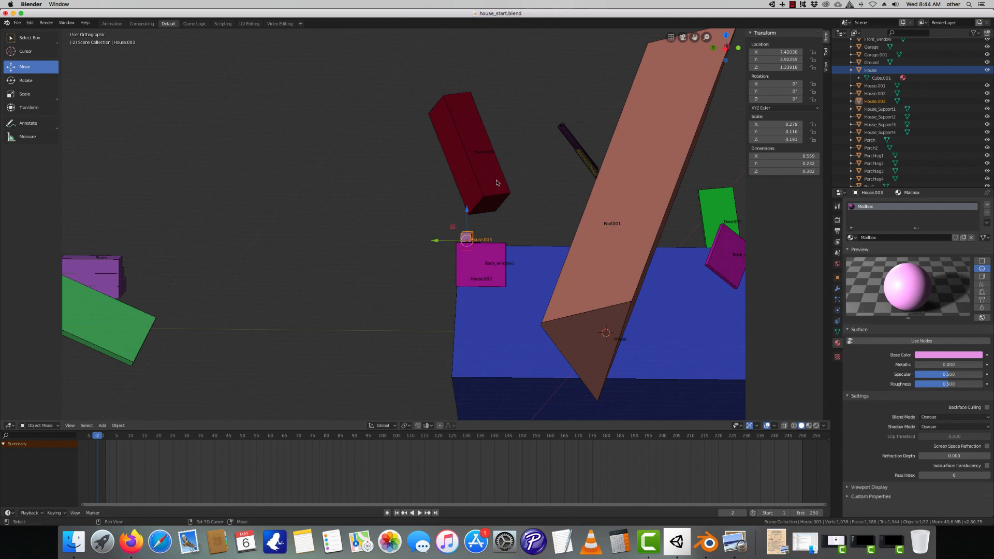
Move the House block along X to about 1.446 in top view and along Y to about 1.043 in right view.
{"action": "middle_click_drag", "start_coordinate": [495, 186], "coordinate": [347, 222], "text": "shift"}
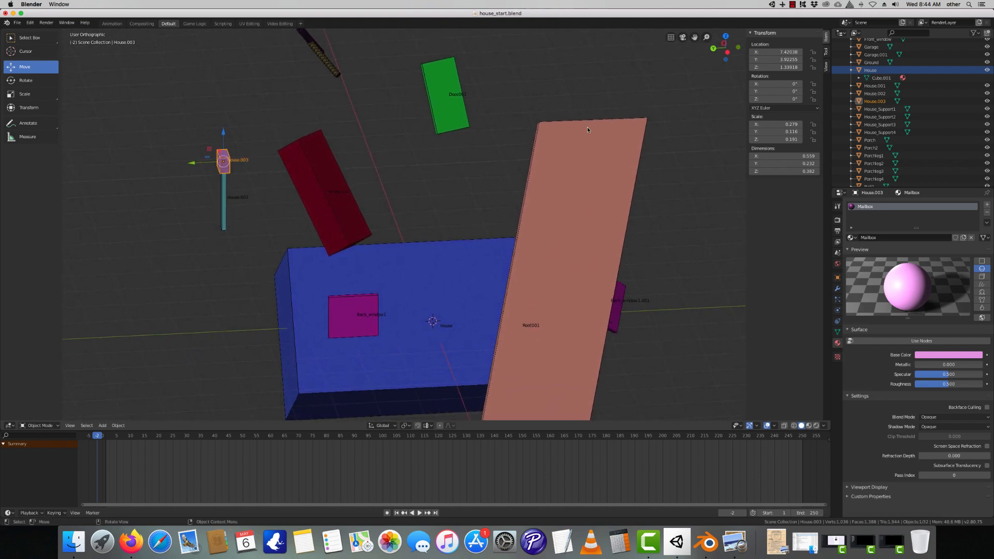
{"action": "left_click", "coordinate": [725, 37]}
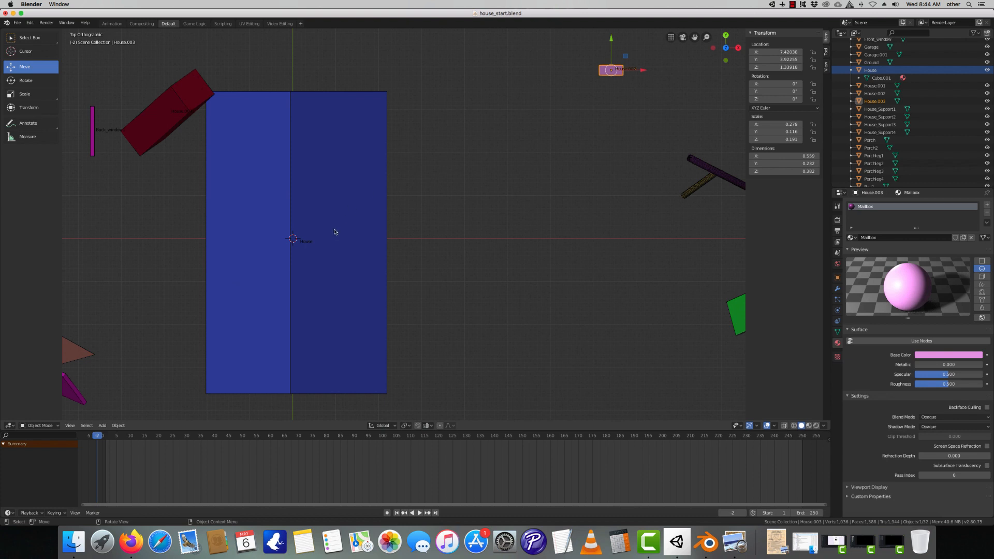
{"action": "left_click", "coordinate": [344, 220]}
{"action": "scroll", "coordinate": [349, 218], "scroll_direction": "down", "scroll_amount": 3}
{"action": "left_click_drag", "start_coordinate": [375, 237], "coordinate": [409, 234]}
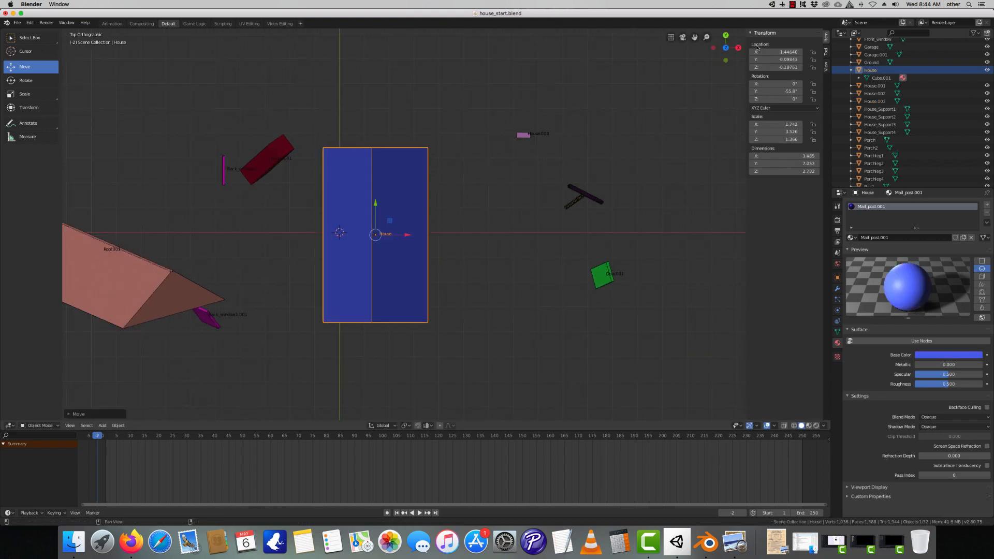
{"action": "left_click", "coordinate": [737, 48]}
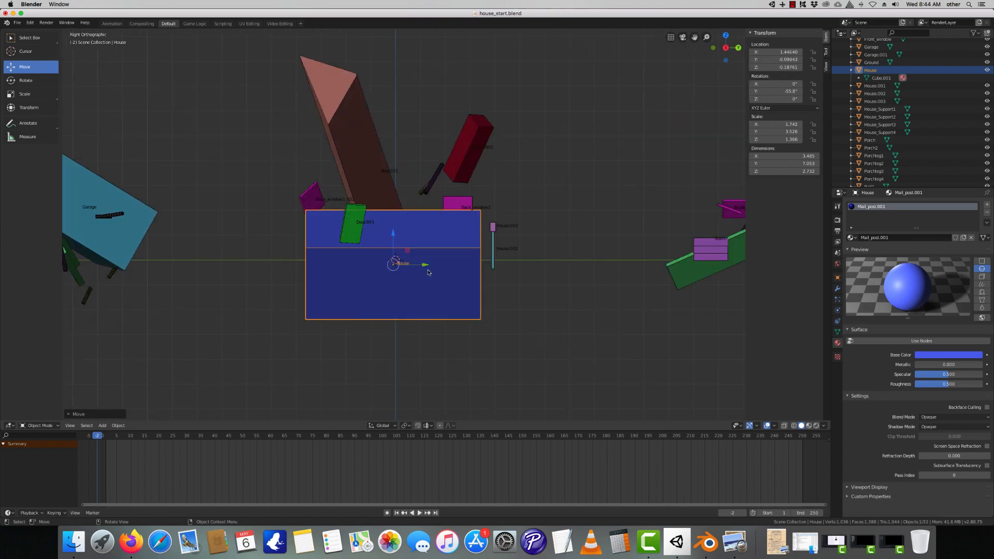
{"action": "mouse_move", "coordinate": [429, 272]}
{"action": "left_mouse_down"}
{"action": "mouse_move", "coordinate": [459, 265]}
{"action": "mouse_move", "coordinate": [438, 264]}
{"action": "left_mouse_up"}
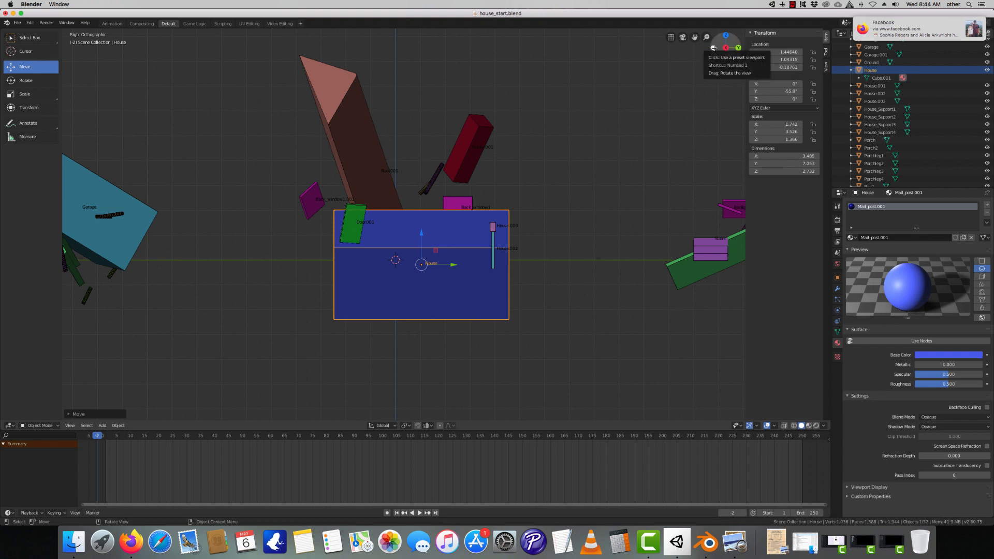
Check the House block's placement from the front and bottom preset views, ending in the top view.
{"action": "left_click", "coordinate": [713, 48]}
{"action": "left_click", "coordinate": [725, 60]}
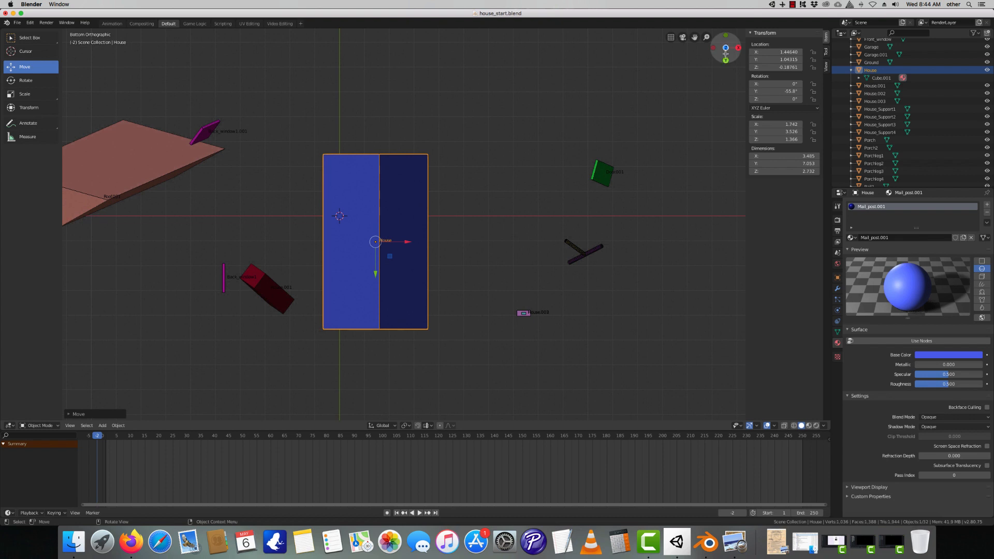
{"action": "left_click", "coordinate": [725, 50]}
{"action": "left_click", "coordinate": [726, 49]}
{"action": "left_click", "coordinate": [726, 47]}
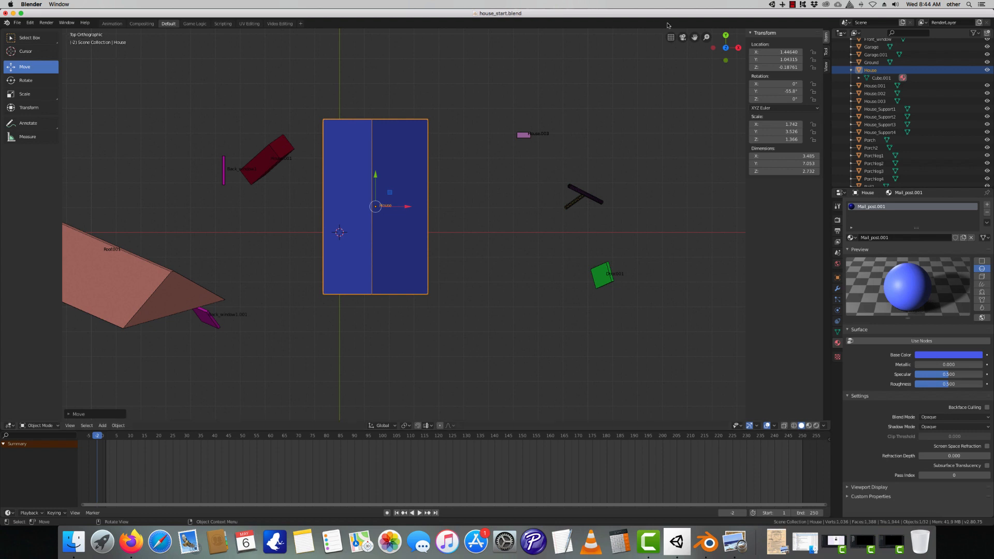
Examine the House block and surrounding parts from the left, front and top preset views and from free angles.
{"action": "left_click", "coordinate": [713, 48]}
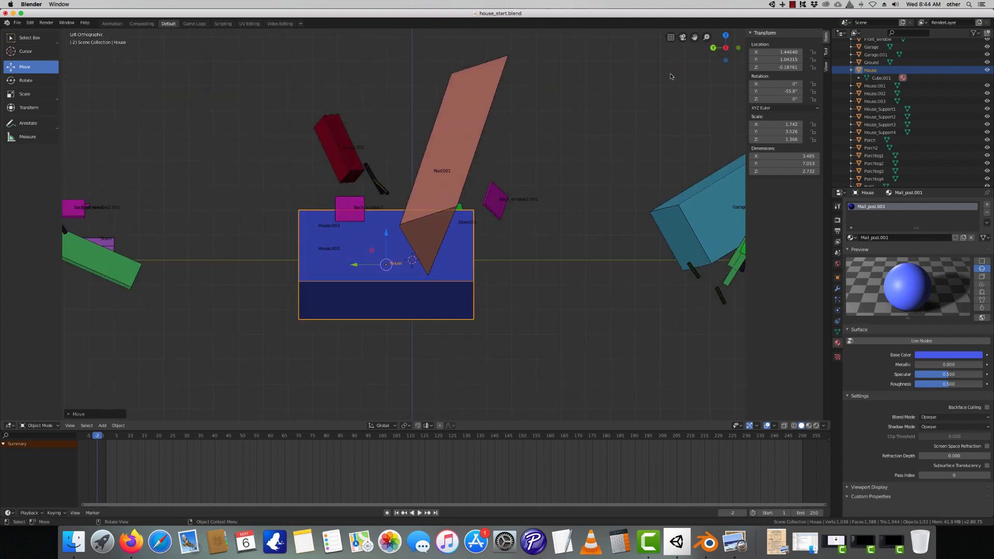
{"action": "left_click", "coordinate": [725, 61]}
{"action": "left_click", "coordinate": [727, 36]}
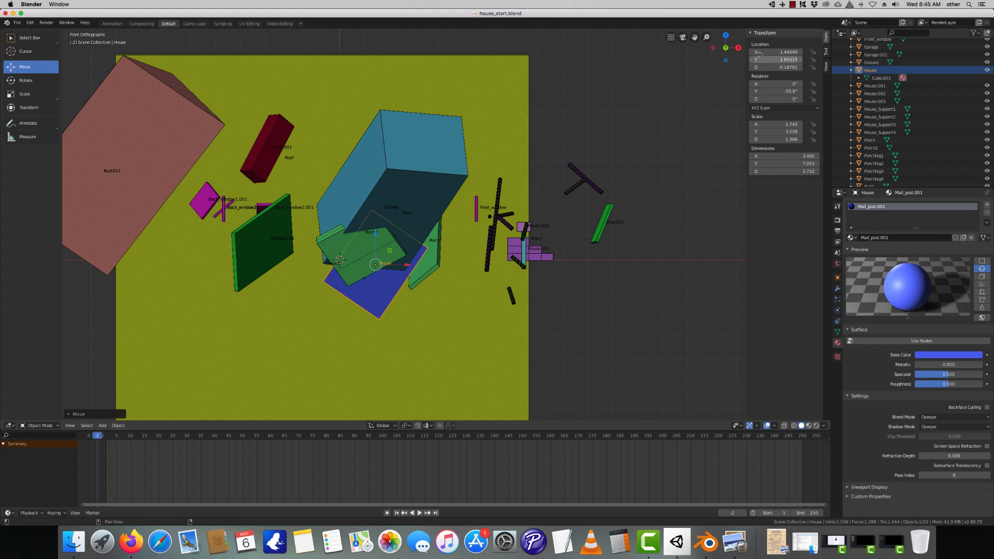
{"action": "left_click", "coordinate": [715, 48]}
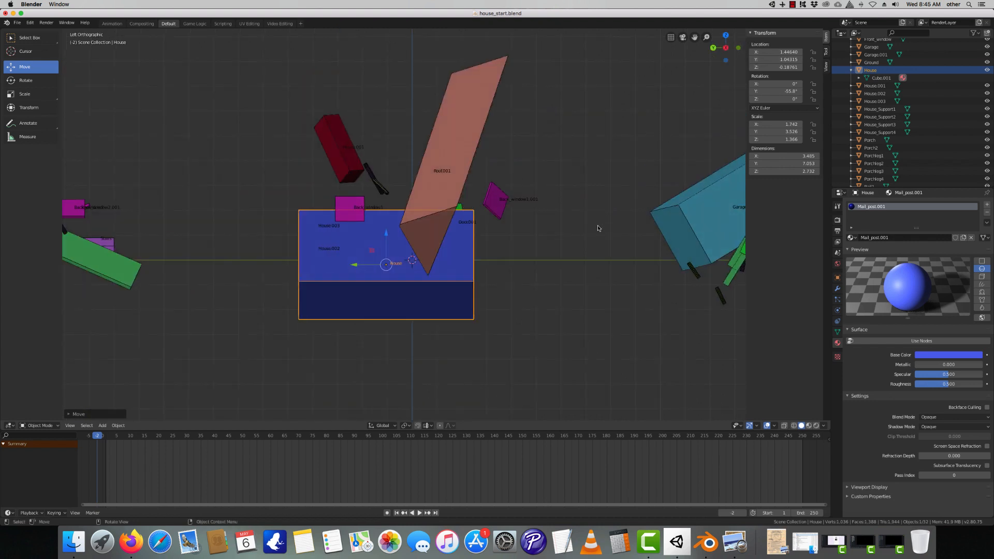
{"action": "middle_click_drag", "start_coordinate": [544, 303], "coordinate": [621, 233]}
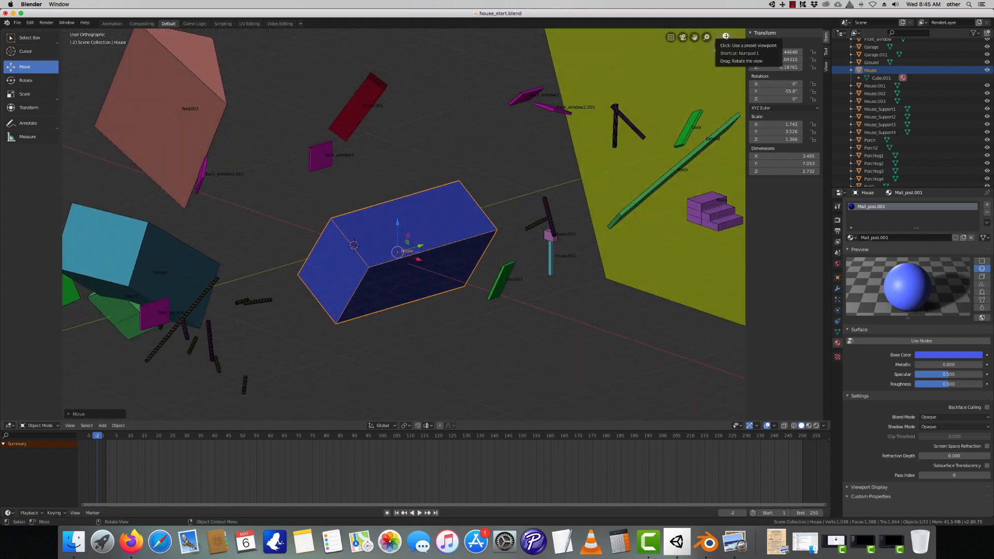
{"action": "left_click", "coordinate": [725, 36]}
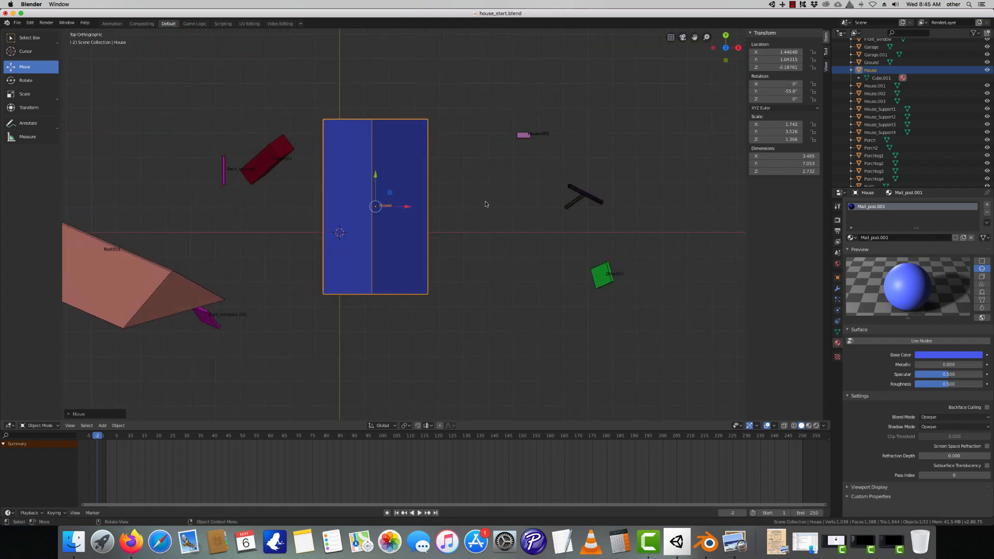
{"action": "middle_click_drag", "start_coordinate": [486, 204], "coordinate": [500, 290]}
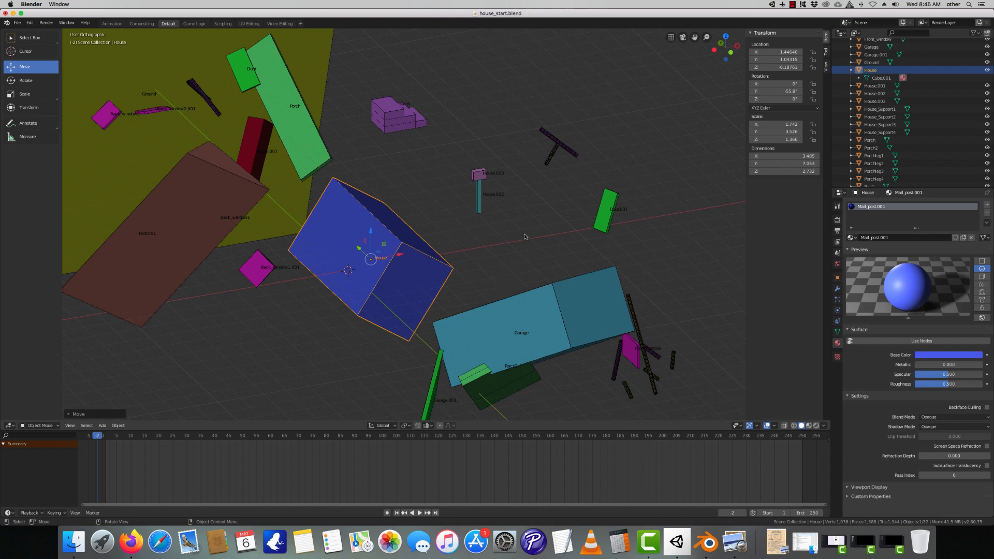
Compare the scene in perspective and orthographic projection, ending in orthographic.
{"action": "left_click", "coordinate": [792, 4]}
{"action": "left_click", "coordinate": [672, 40]}
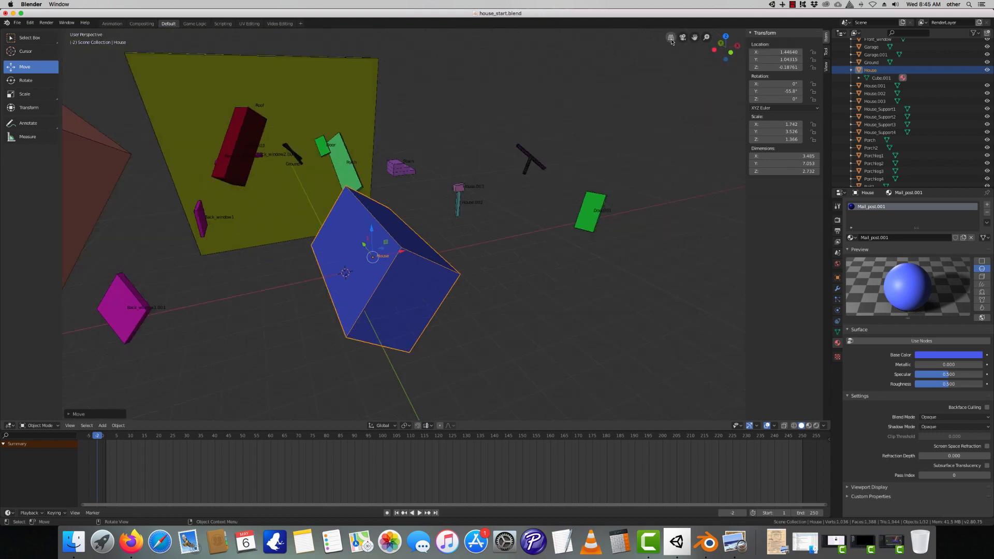
{"action": "left_click", "coordinate": [672, 41]}
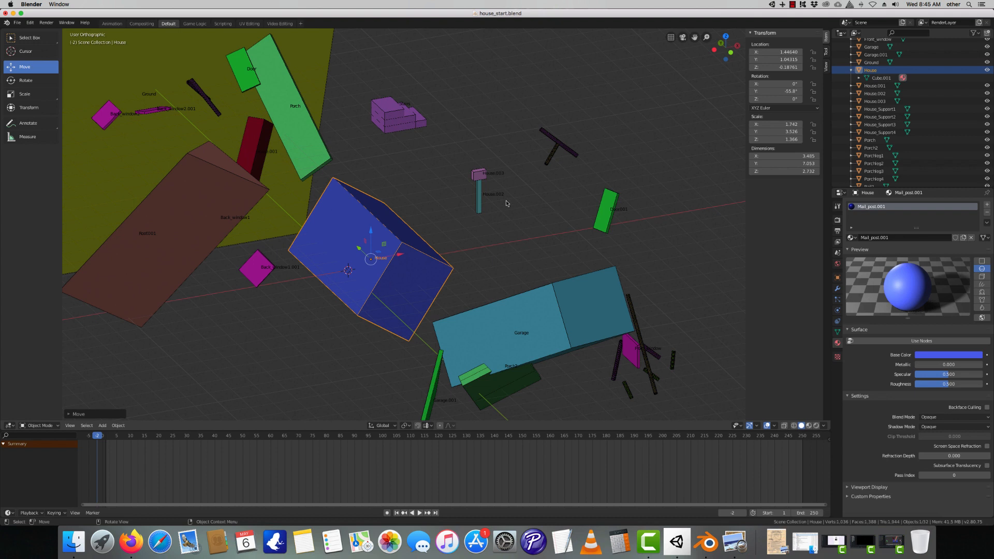
{"action": "left_click", "coordinate": [670, 38]}
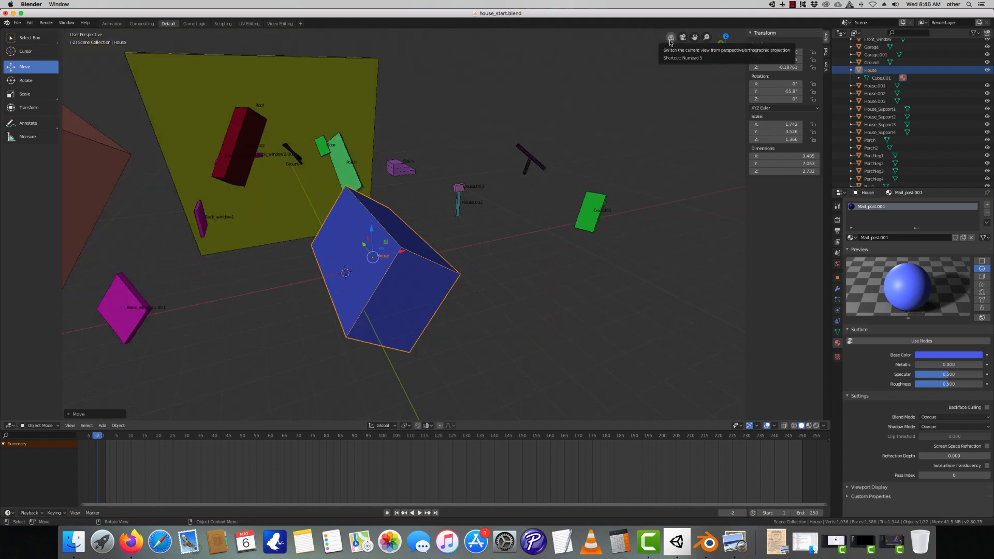
{"action": "left_click", "coordinate": [670, 38]}
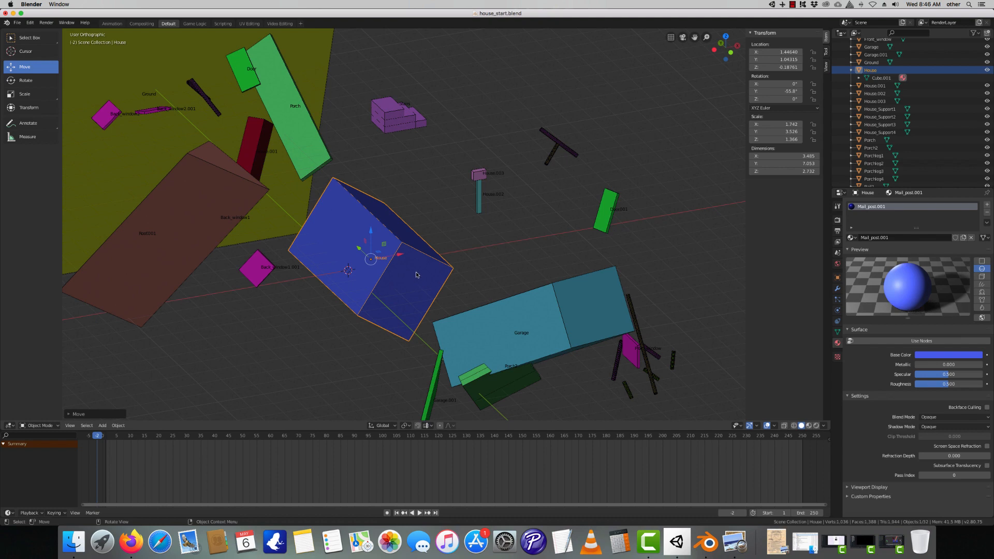
Move the House block along the Y axis to about 0.328 from an angled view of the scene.
{"action": "scroll", "coordinate": [417, 274], "scroll_direction": "down", "scroll_amount": 3}
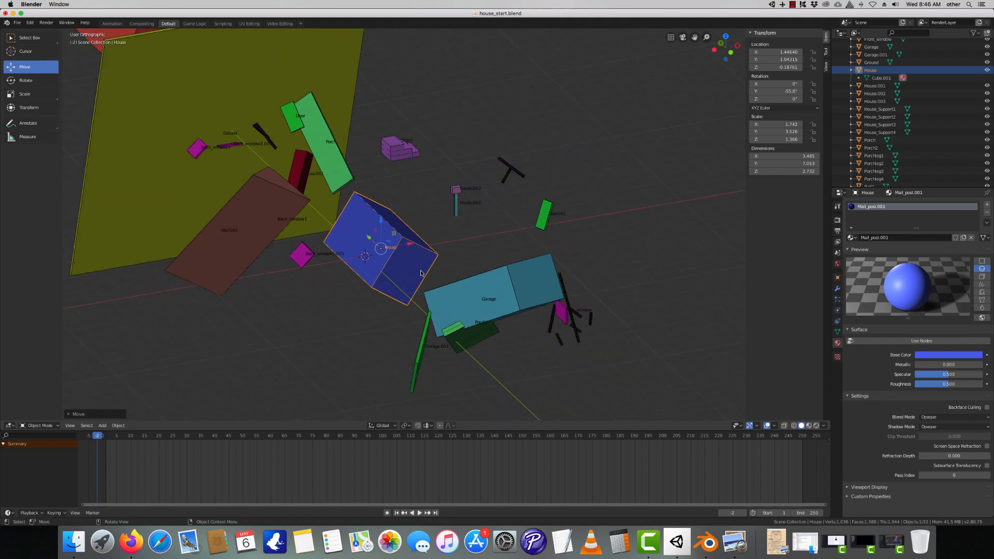
{"action": "middle_click_drag", "start_coordinate": [471, 284], "coordinate": [420, 281]}
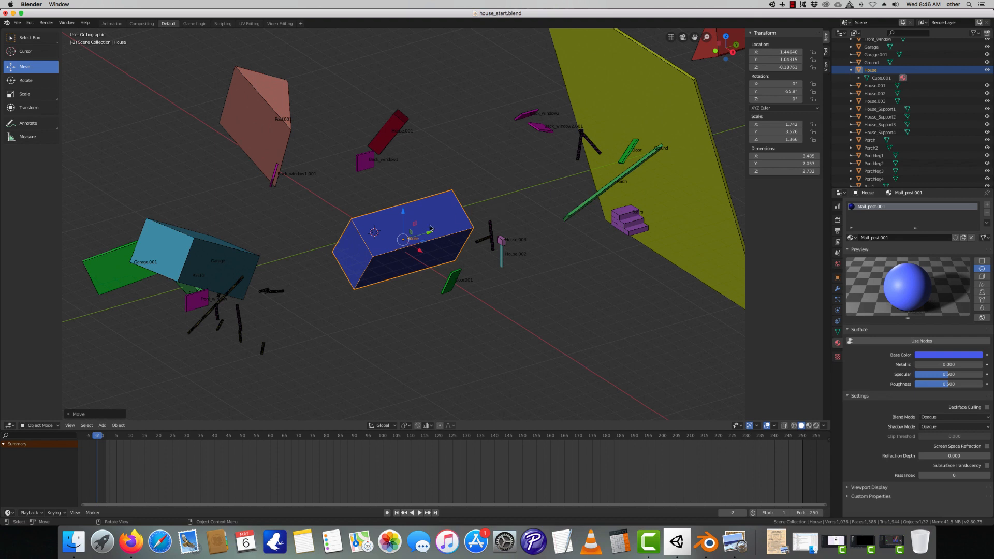
{"action": "left_click_drag", "start_coordinate": [430, 228], "coordinate": [420, 236]}
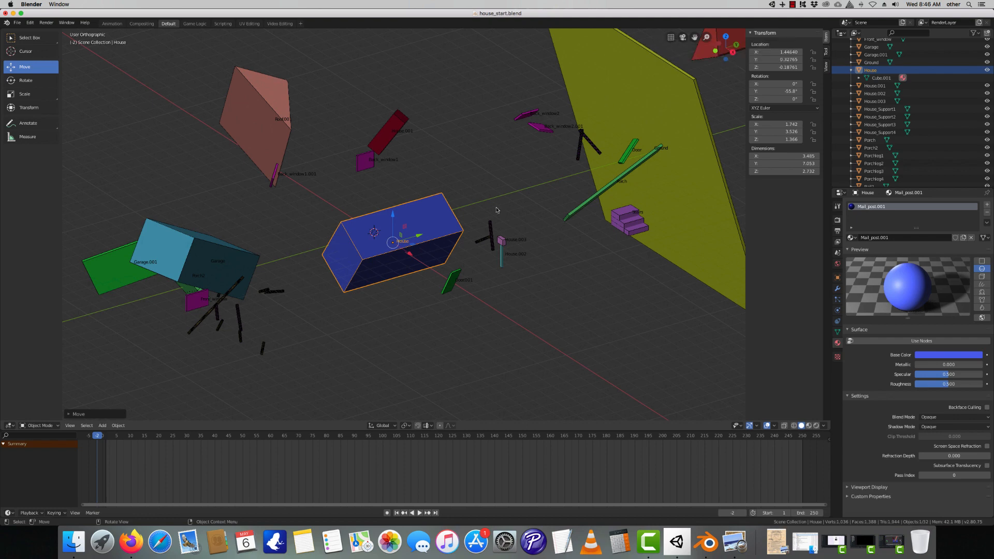
{"action": "left_click", "coordinate": [792, 6]}
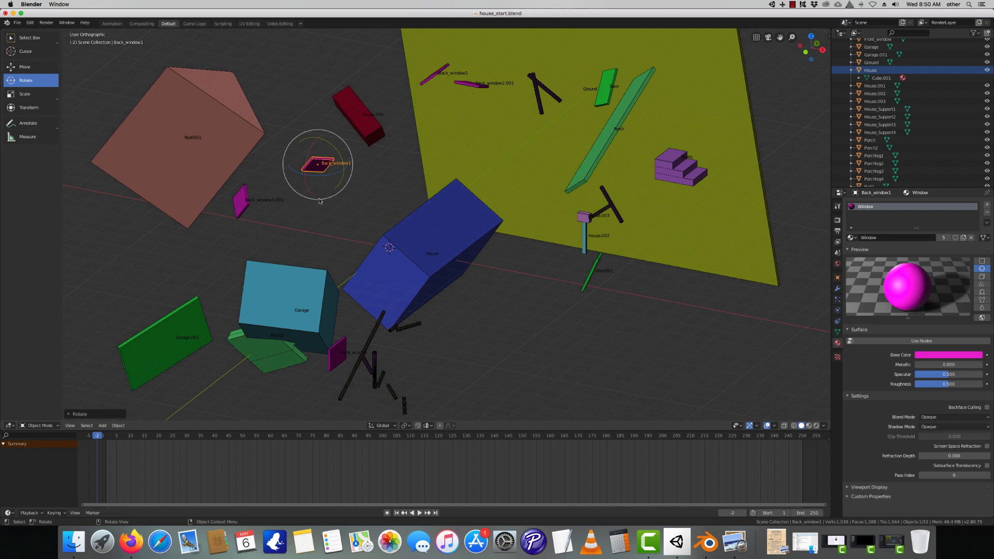
Compare the Move, Rotate and Scale gizmos on Back_window1, ending with the Move tool active.
{"action": "left_click", "coordinate": [19, 69]}
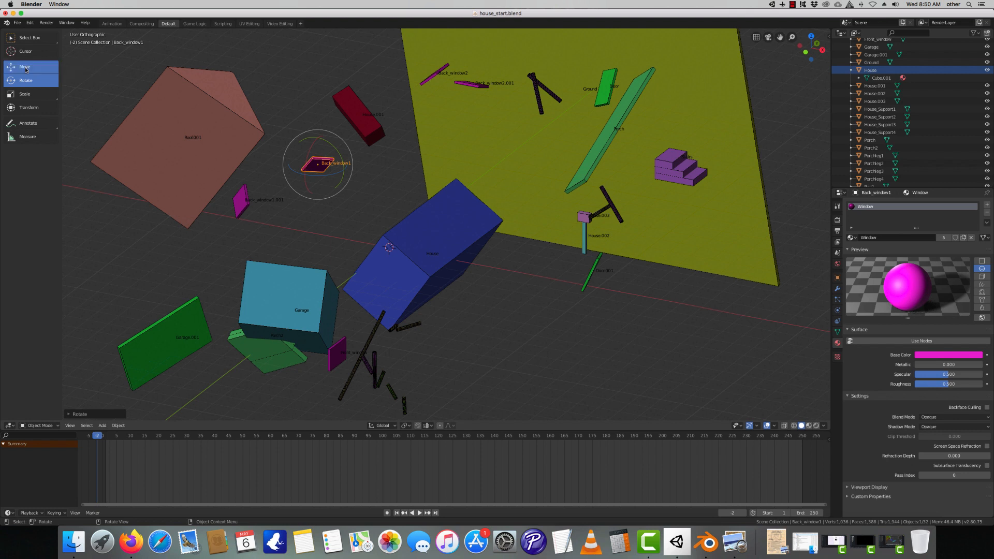
{"action": "left_click", "coordinate": [29, 82]}
{"action": "left_click", "coordinate": [26, 71]}
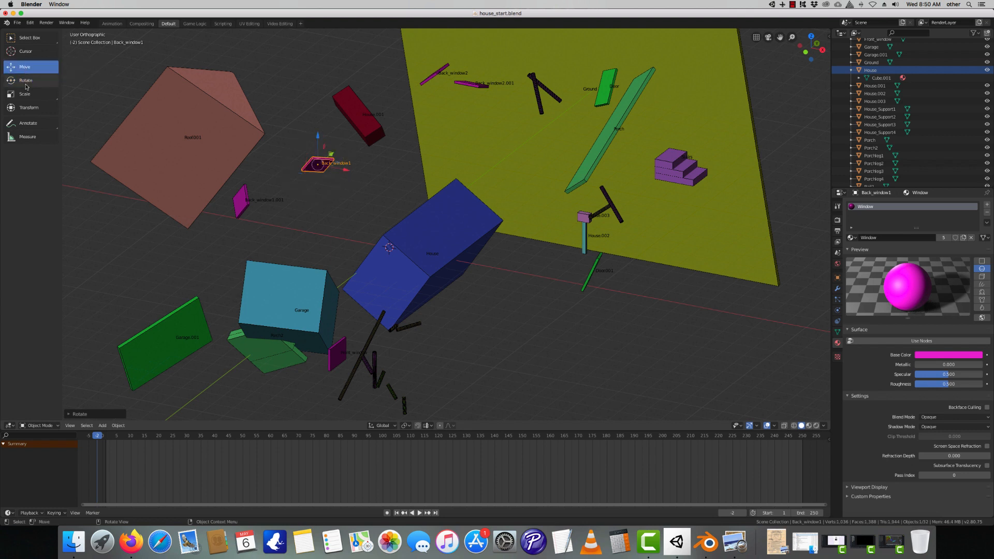
{"action": "left_click", "coordinate": [25, 96]}
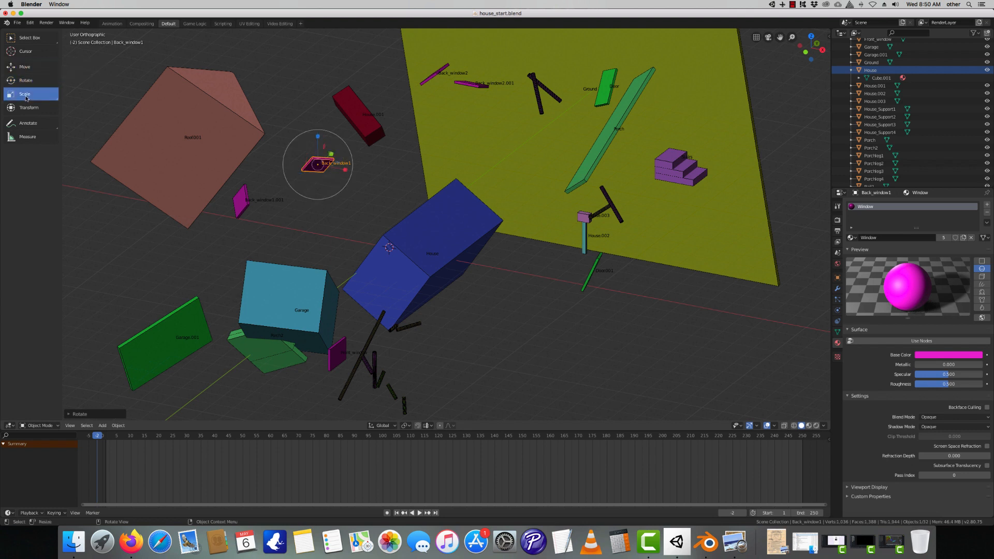
{"action": "left_click", "coordinate": [23, 69]}
{"action": "left_click", "coordinate": [28, 81]}
{"action": "left_click", "coordinate": [25, 69]}
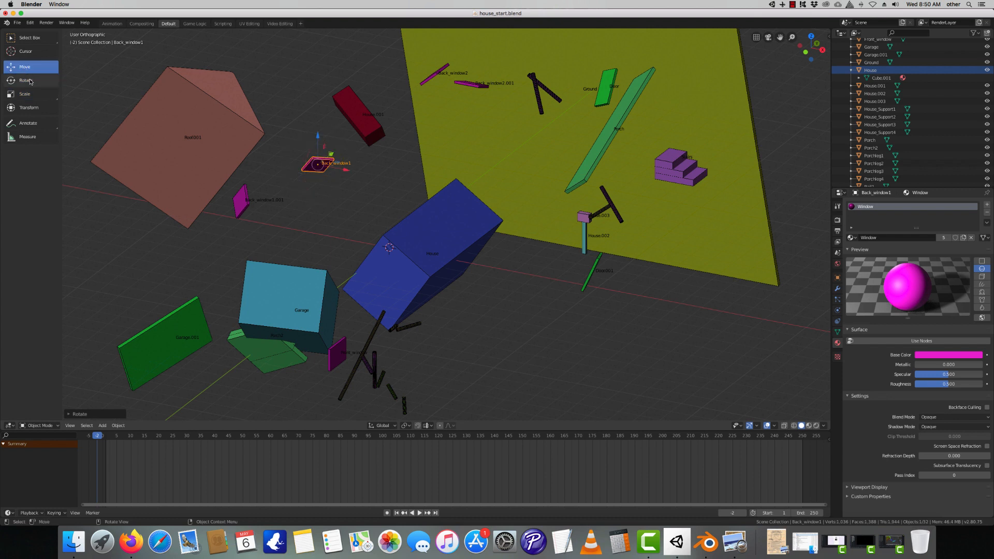
{"action": "left_click", "coordinate": [29, 81]}
{"action": "left_click", "coordinate": [25, 68]}
{"action": "left_click", "coordinate": [26, 80]}
{"action": "left_click", "coordinate": [25, 67]}
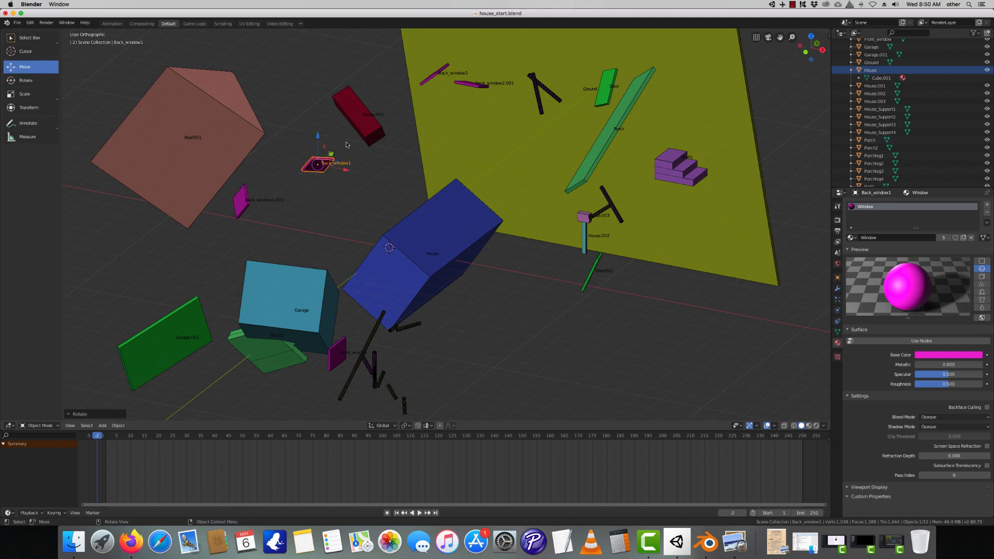
Move Back_window1 a short distance along the X axis.
{"action": "left_click_drag", "start_coordinate": [343, 171], "coordinate": [360, 174]}
{"action": "scroll", "coordinate": [368, 172], "scroll_direction": "up", "scroll_amount": 5}
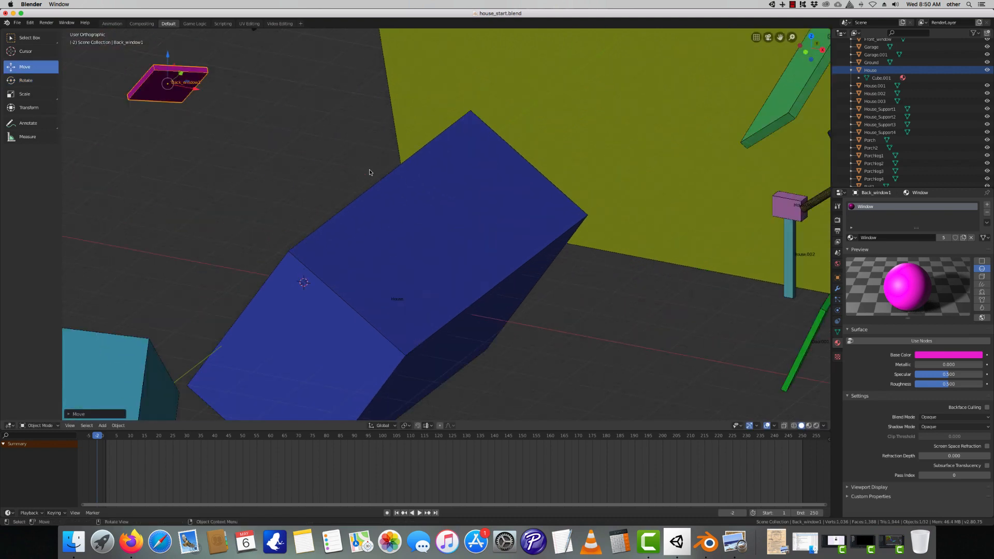
{"action": "scroll", "coordinate": [325, 153], "scroll_direction": "down", "scroll_amount": 2}
Select the pink mailbox House.003, and return the selection to Back_window1.
{"action": "left_click", "coordinate": [297, 179]}
{"action": "left_click", "coordinate": [246, 135]}
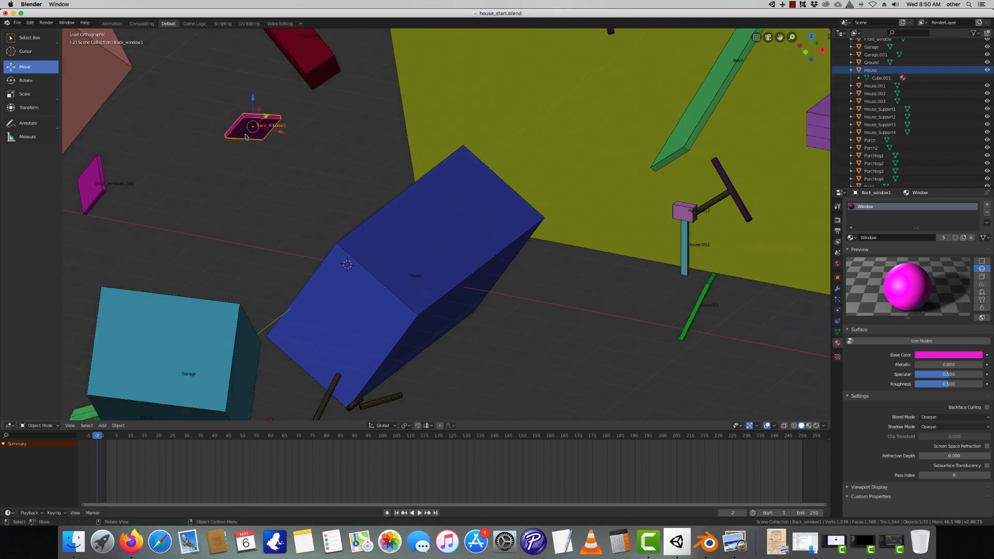
{"action": "left_click", "coordinate": [678, 219]}
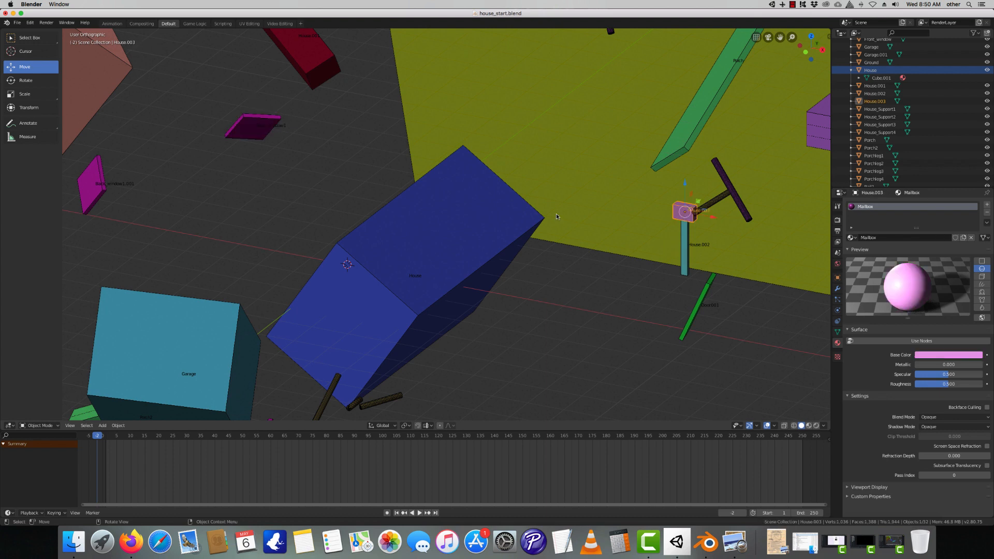
{"action": "left_click", "coordinate": [249, 122]}
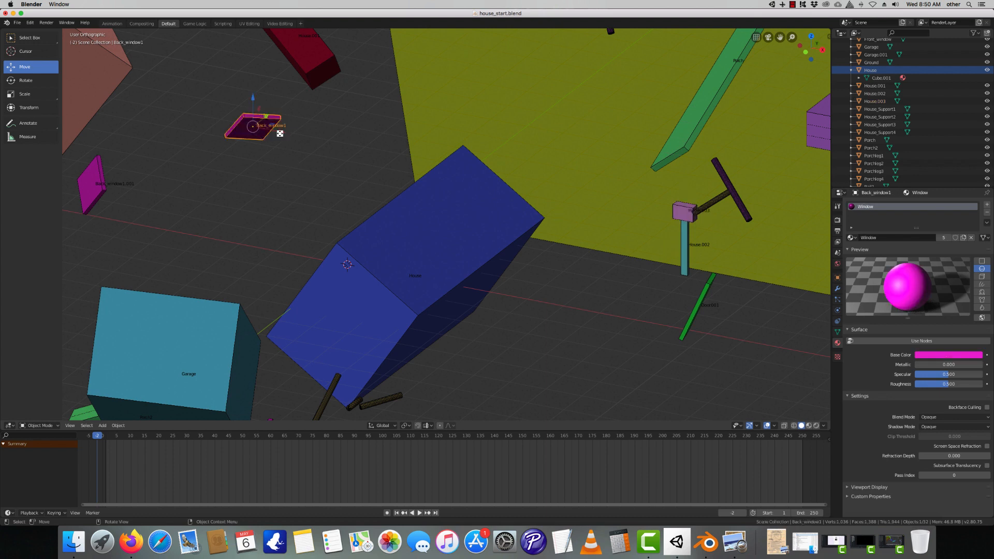
Shift Back_window1 back and forth along the X axis and lower it slightly along Z.
{"action": "left_click_drag", "start_coordinate": [278, 133], "coordinate": [391, 162]}
{"action": "scroll", "coordinate": [383, 150], "scroll_direction": "up", "scroll_amount": 3}
{"action": "scroll", "coordinate": [377, 136], "scroll_direction": "down", "scroll_amount": 3}
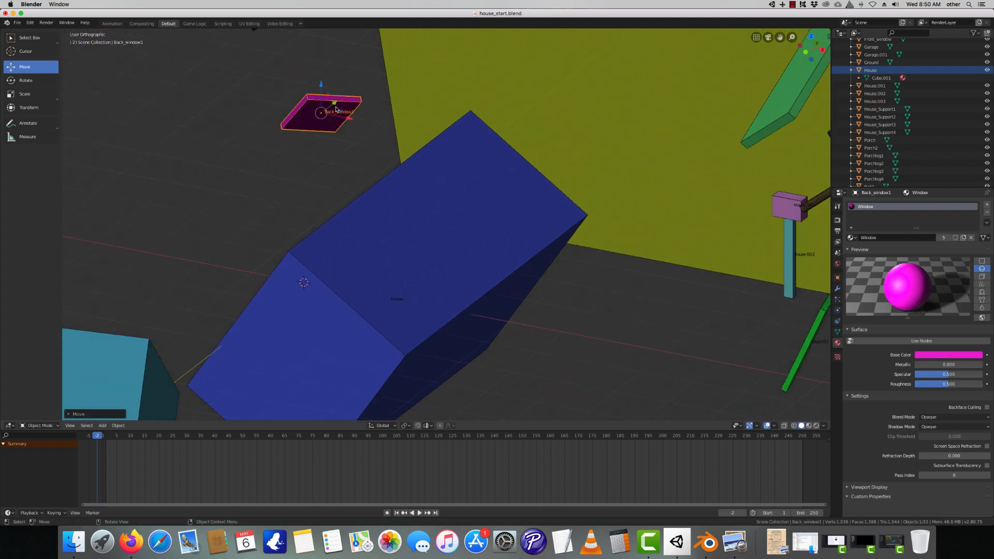
{"action": "mouse_move", "coordinate": [321, 86]}
{"action": "left_mouse_down"}
{"action": "mouse_move", "coordinate": [322, 73]}
{"action": "mouse_move", "coordinate": [321, 103]}
{"action": "left_mouse_up"}
{"action": "left_click_drag", "start_coordinate": [356, 140], "coordinate": [275, 110]}
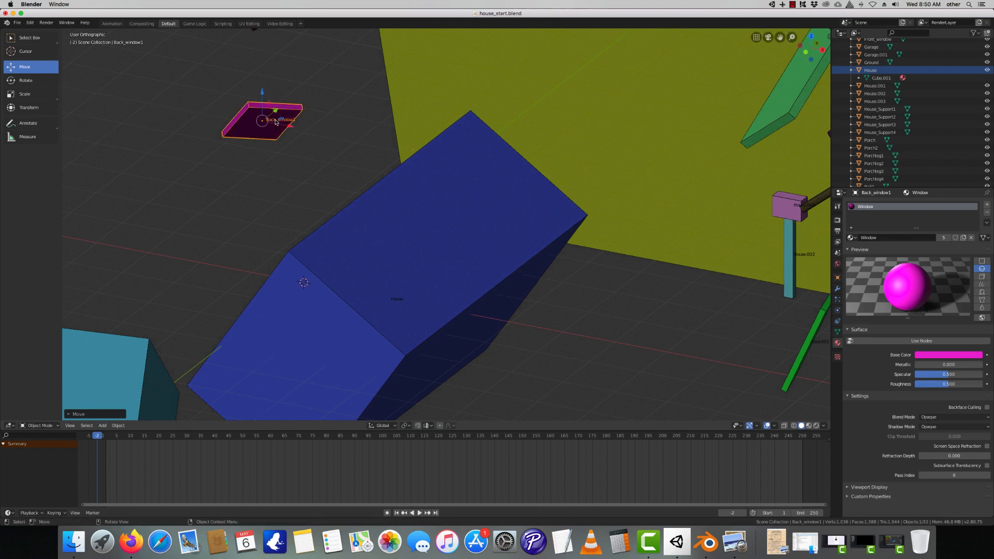
Move Back_window1 along its axes, checking from several angles, until it sits beside the end of the House block.
{"action": "scroll", "coordinate": [346, 151], "scroll_direction": "down", "scroll_amount": 6}
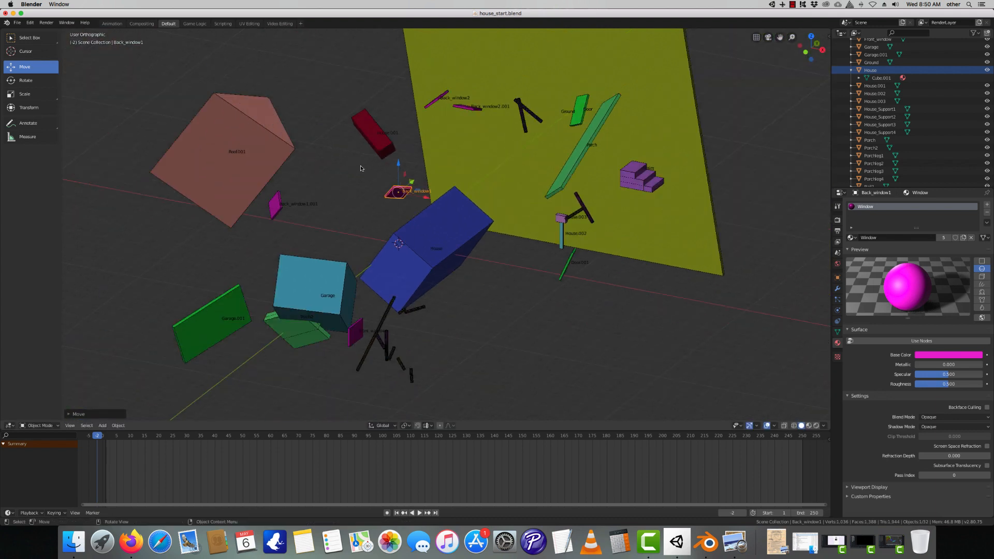
{"action": "left_click_drag", "start_coordinate": [413, 182], "coordinate": [473, 143]}
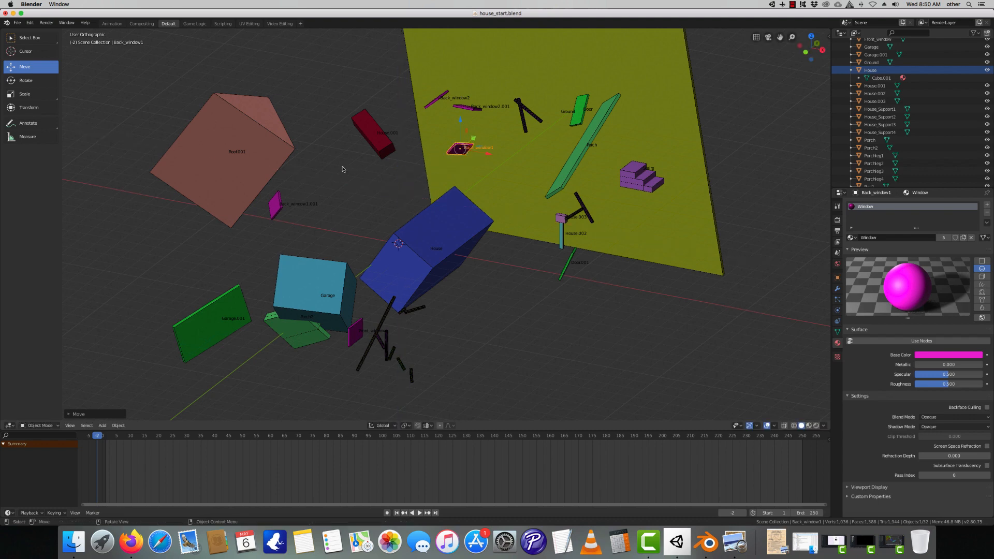
{"action": "middle_click_drag", "start_coordinate": [332, 168], "coordinate": [398, 154]}
{"action": "left_click_drag", "start_coordinate": [384, 150], "coordinate": [464, 198]}
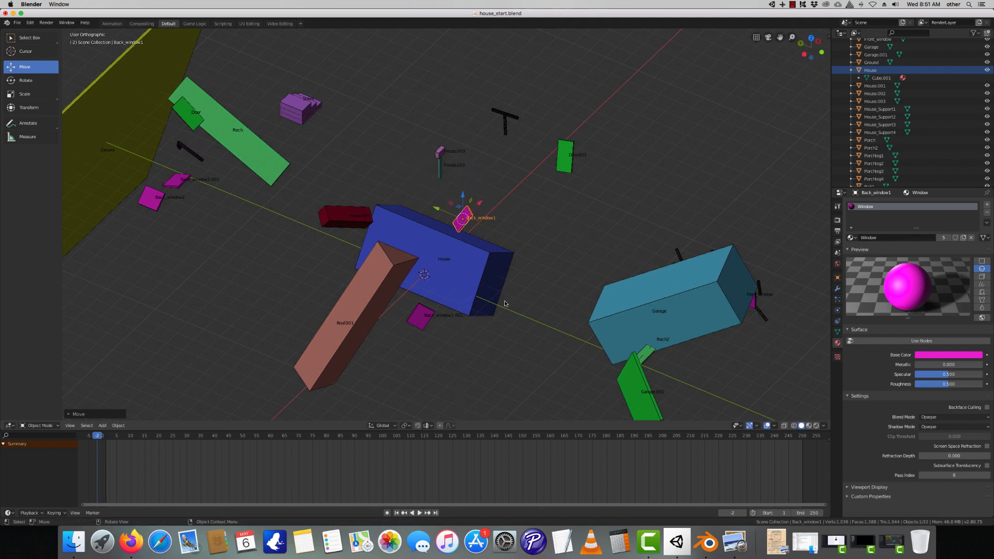
{"action": "middle_click_drag", "start_coordinate": [464, 199], "coordinate": [386, 286]}
{"action": "left_click_drag", "start_coordinate": [423, 179], "coordinate": [549, 230]}
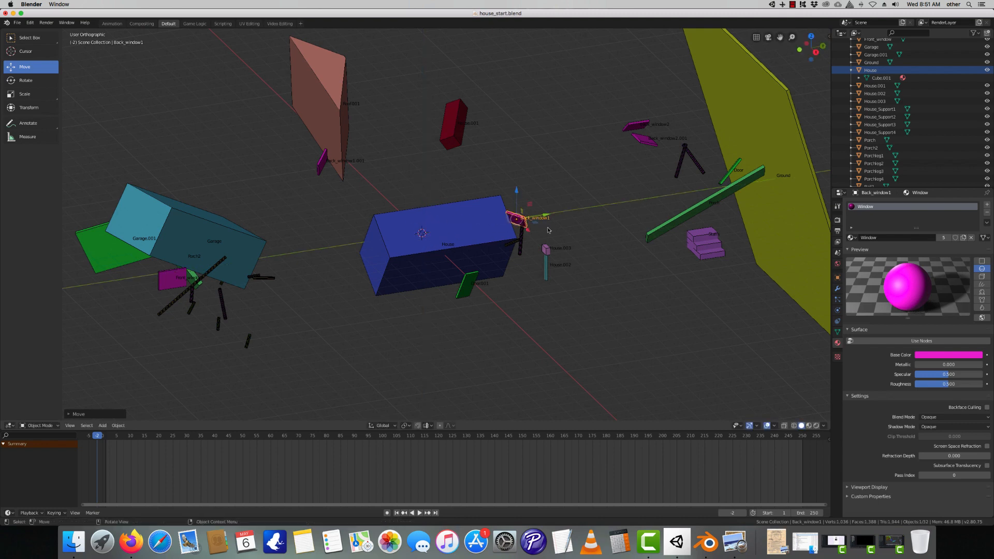
Raise Back_window1 along Z above the end of the House block and shift it slightly along Y toward the block.
{"action": "middle_click_drag", "start_coordinate": [548, 230], "coordinate": [367, 248]}
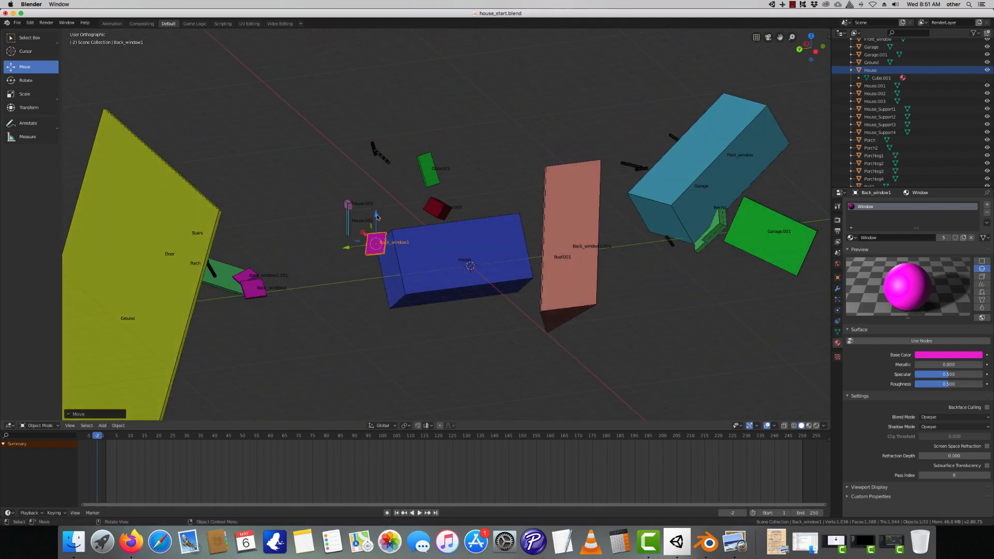
{"action": "left_click_drag", "start_coordinate": [376, 215], "coordinate": [379, 199]}
{"action": "middle_click_drag", "start_coordinate": [341, 254], "coordinate": [514, 245]}
{"action": "mouse_move", "coordinate": [519, 176]}
{"action": "left_mouse_down"}
{"action": "mouse_move", "coordinate": [520, 154]}
{"action": "mouse_move", "coordinate": [524, 171]}
{"action": "left_mouse_up"}
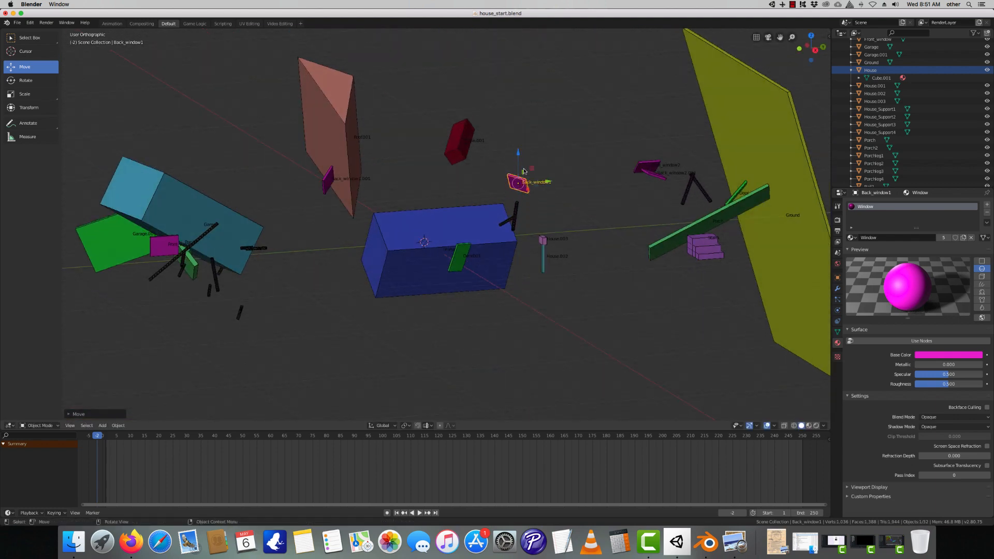
{"action": "middle_click_drag", "start_coordinate": [534, 177], "coordinate": [554, 145]}
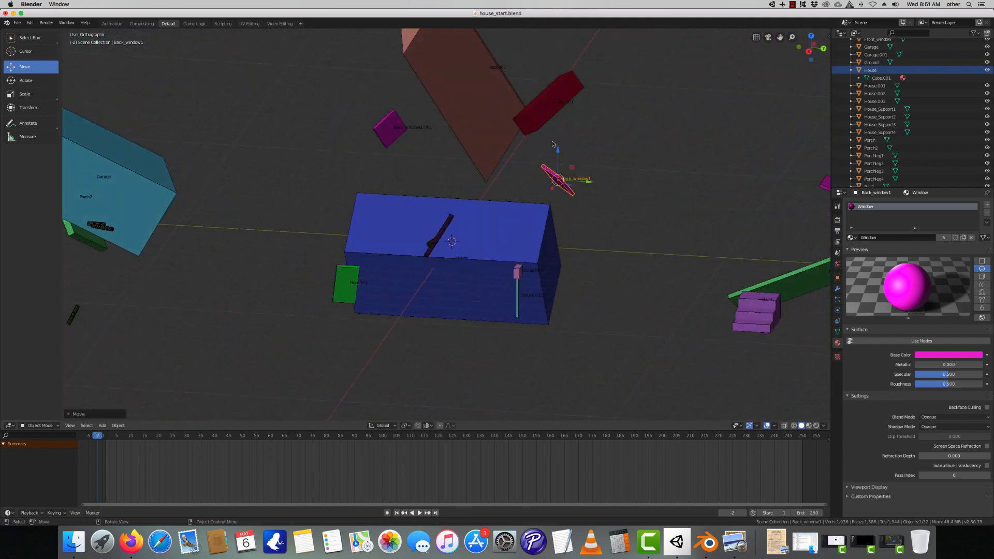
{"action": "left_click_drag", "start_coordinate": [559, 147], "coordinate": [560, 142]}
{"action": "left_click_drag", "start_coordinate": [593, 181], "coordinate": [580, 178]}
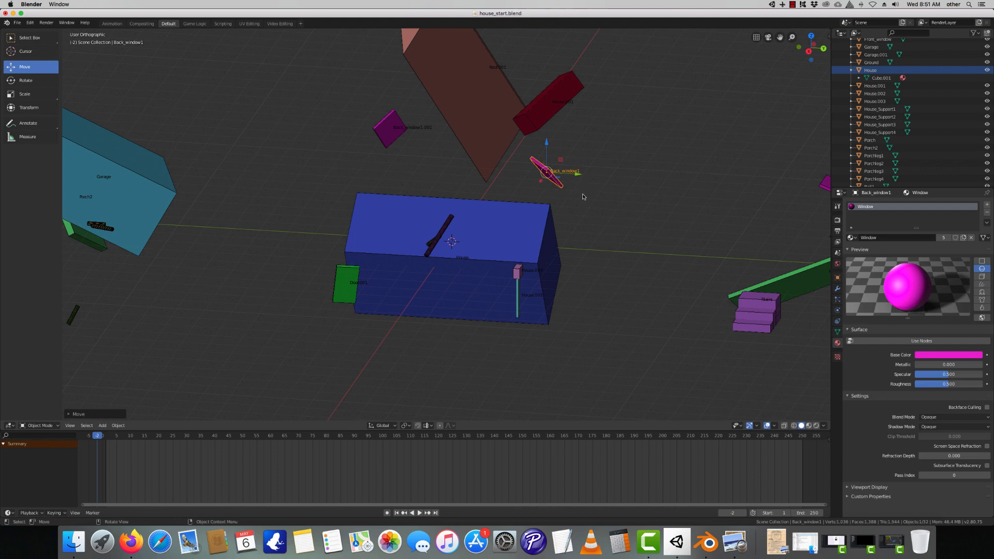
Select the House block and move it freely away from the scene centre, checking its position from several angles.
{"action": "middle_click_drag", "start_coordinate": [582, 197], "coordinate": [538, 207]}
{"action": "left_click", "coordinate": [505, 260]}
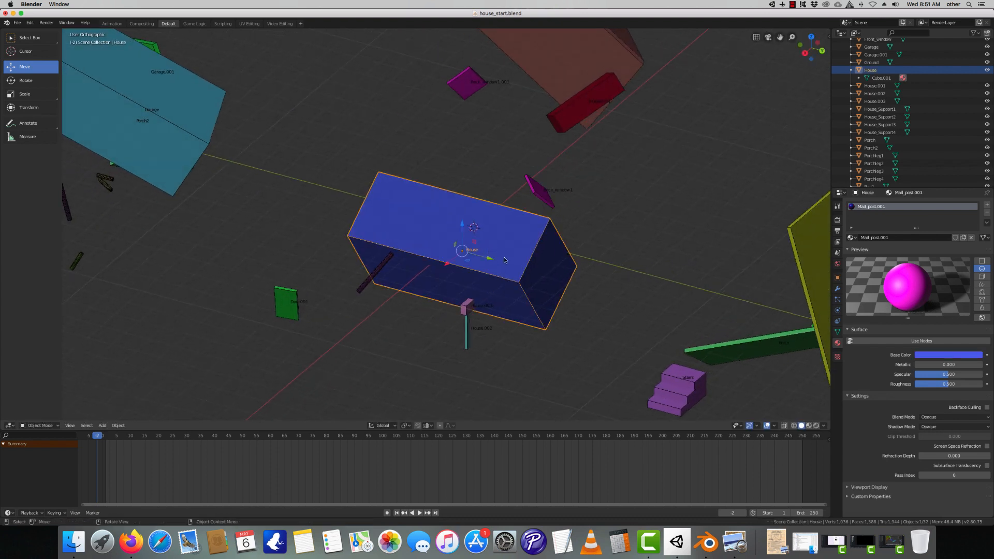
{"action": "left_click_drag", "start_coordinate": [488, 258], "coordinate": [408, 133]}
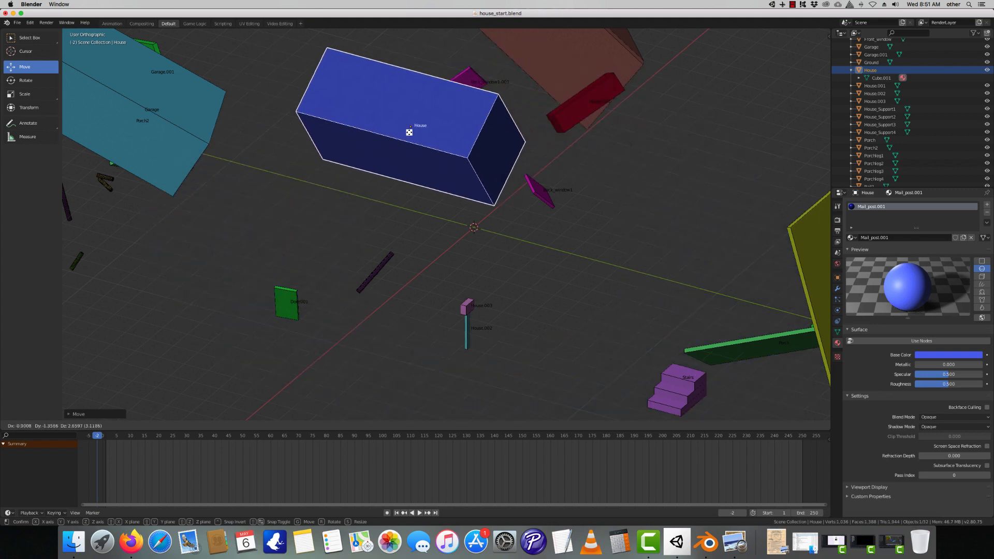
{"action": "scroll", "coordinate": [407, 133], "scroll_direction": "up", "scroll_amount": 2}
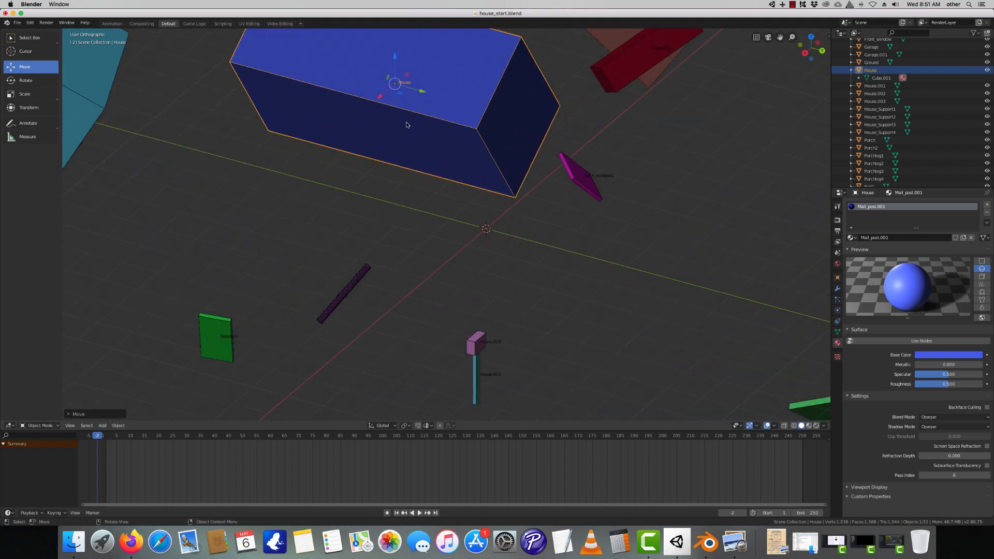
{"action": "middle_click_drag", "start_coordinate": [406, 124], "coordinate": [426, 162]}
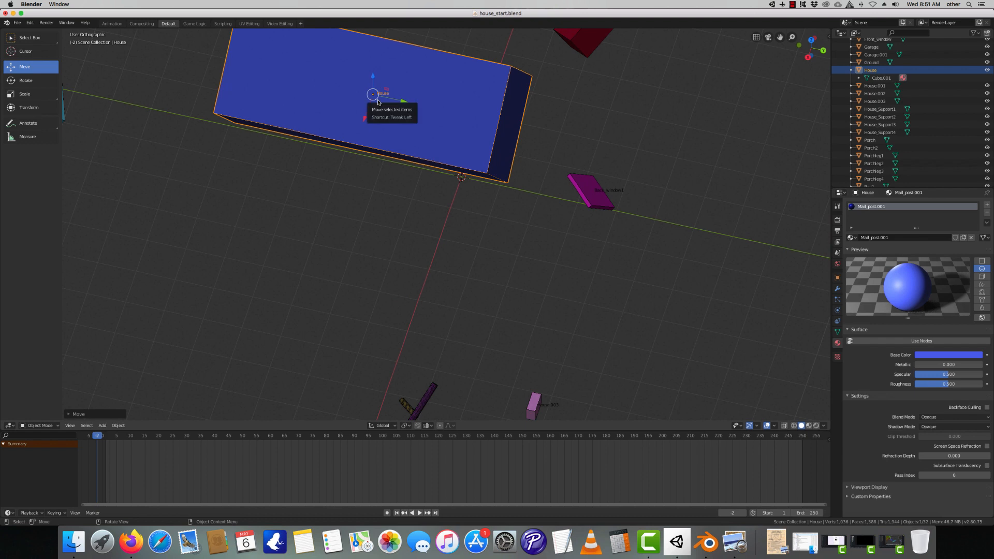
{"action": "left_click_drag", "start_coordinate": [378, 103], "coordinate": [472, 132]}
{"action": "middle_click_drag", "start_coordinate": [569, 301], "coordinate": [492, 240]}
{"action": "middle_click_drag", "start_coordinate": [496, 168], "coordinate": [475, 207]}
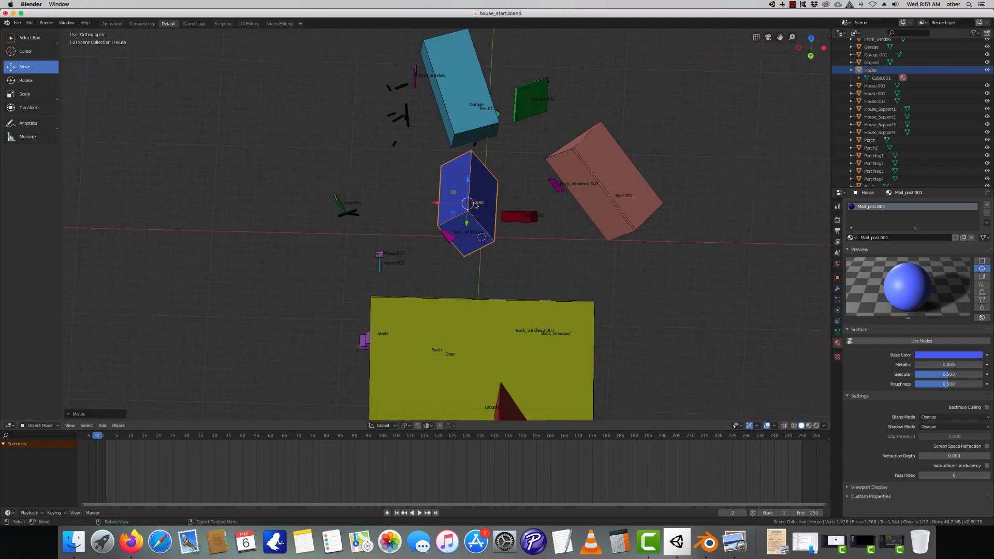
Move the House block freely toward the pink roof part and back beside Back_window1.
{"action": "key", "text": "g"}
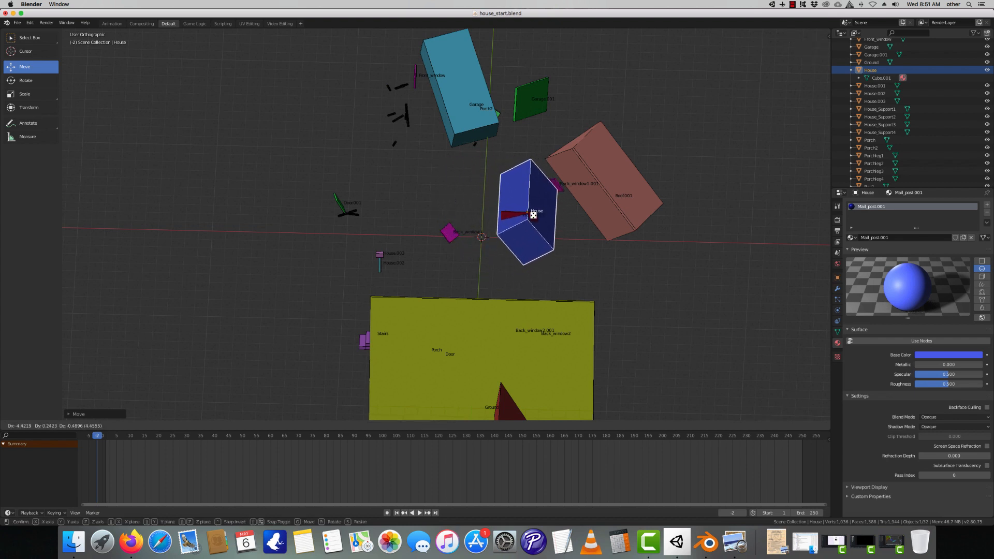
{"action": "left_click", "coordinate": [531, 213]}
{"action": "scroll", "coordinate": [530, 241], "scroll_direction": "up", "scroll_amount": 1}
{"action": "left_click_drag", "start_coordinate": [513, 212], "coordinate": [398, 214]}
{"action": "scroll", "coordinate": [282, 246], "scroll_direction": "up", "scroll_amount": 2}
{"action": "middle_click_drag", "start_coordinate": [282, 247], "coordinate": [351, 231]}
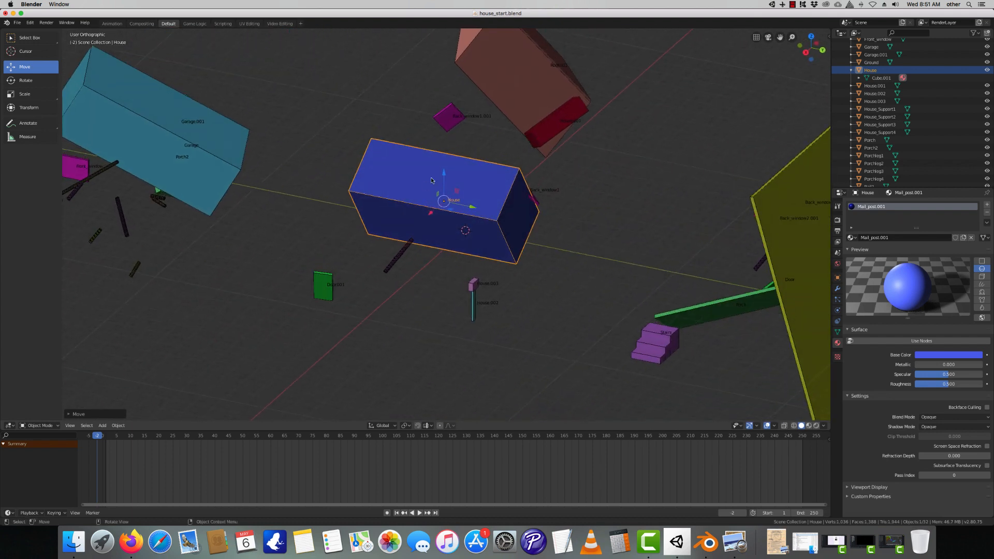
{"action": "left_click", "coordinate": [793, 5]}
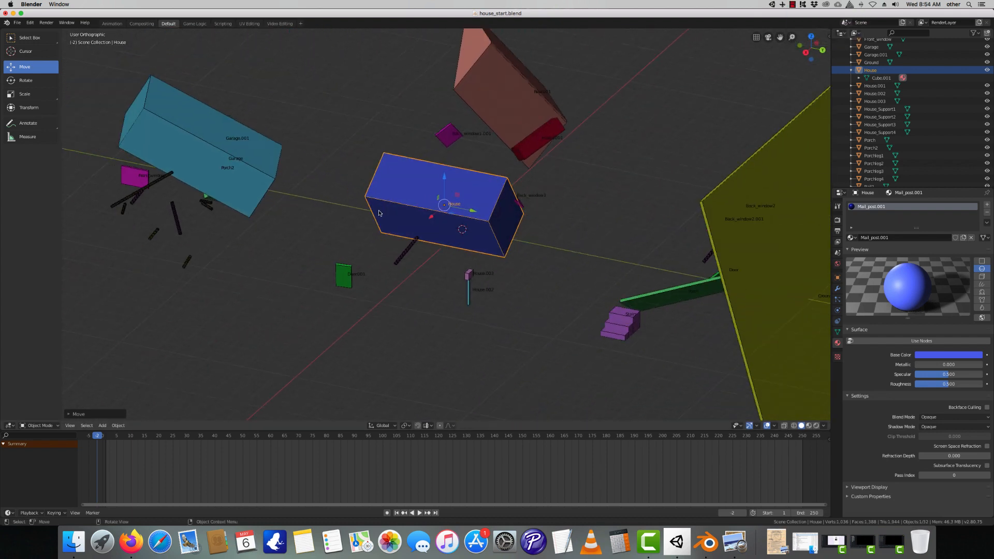
{"action": "middle_click_drag", "start_coordinate": [371, 213], "coordinate": [365, 208]}
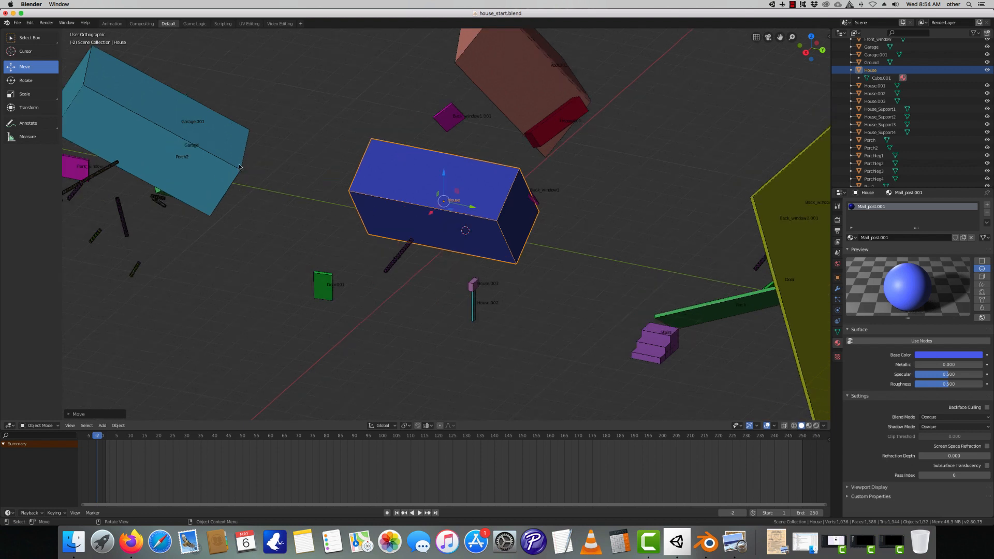
Rotate the House block freely in trackball mode and about the global X axis.
{"action": "left_click", "coordinate": [25, 80]}
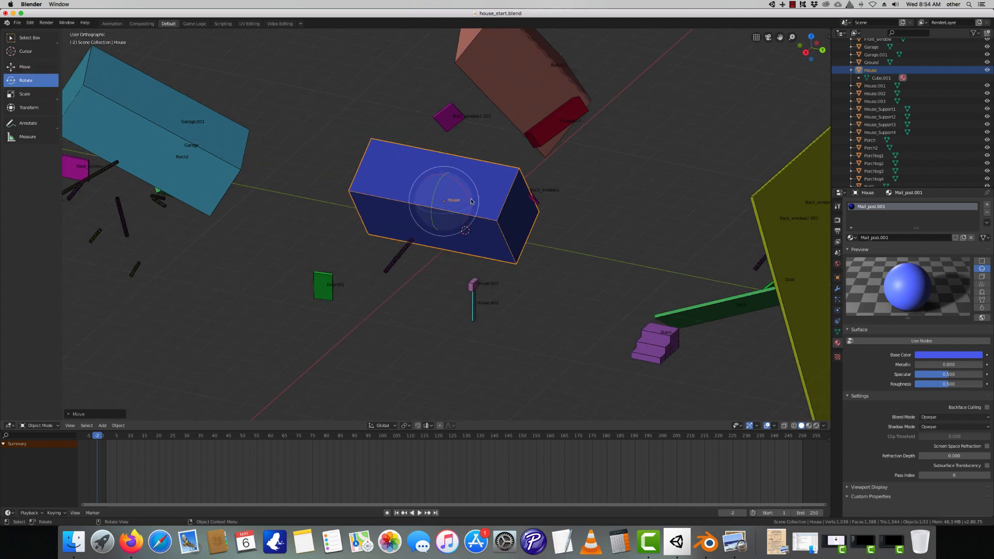
{"action": "scroll", "coordinate": [471, 201], "scroll_direction": "up", "scroll_amount": 3}
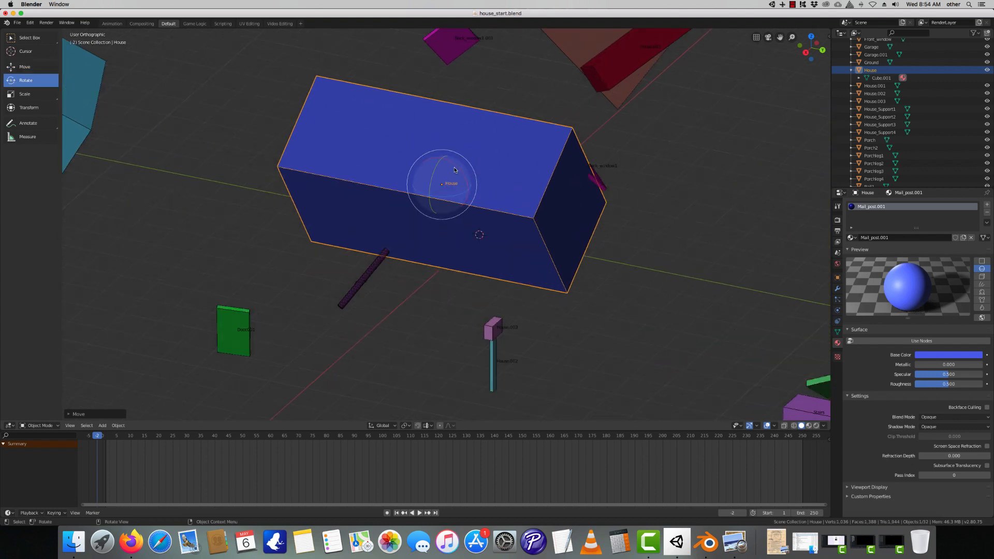
{"action": "left_click_drag", "start_coordinate": [450, 166], "coordinate": [477, 181]}
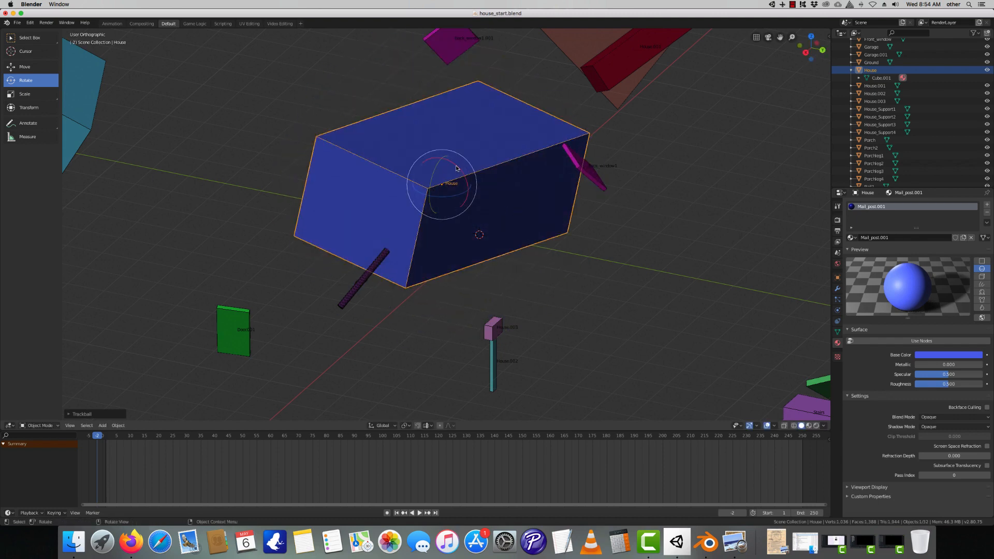
{"action": "key", "text": "r"}
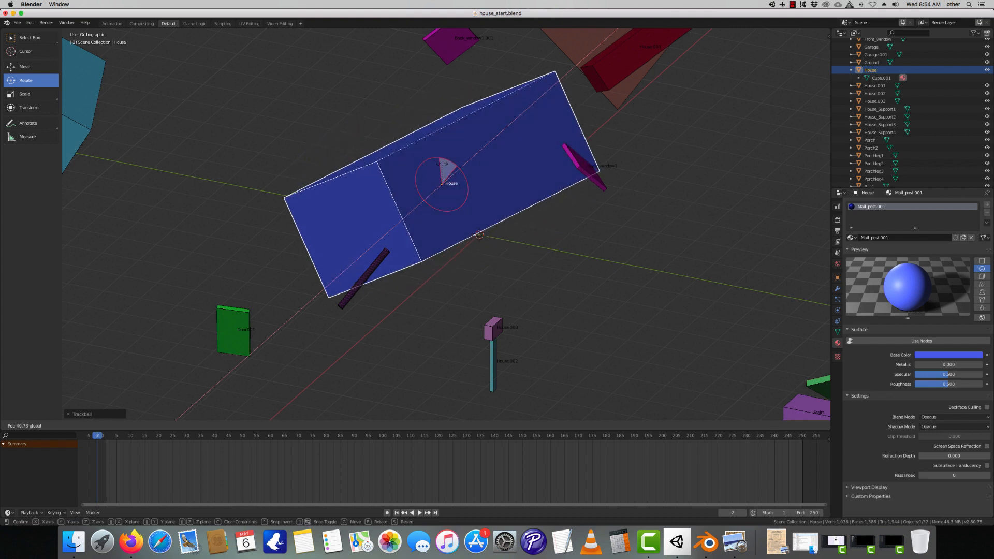
{"action": "left_click", "coordinate": [450, 176]}
{"action": "left_click_drag", "start_coordinate": [437, 170], "coordinate": [455, 201]}
Rotate the House block about the global Z axis and turn it freely in trackball mode.
{"action": "key", "text": "r"}
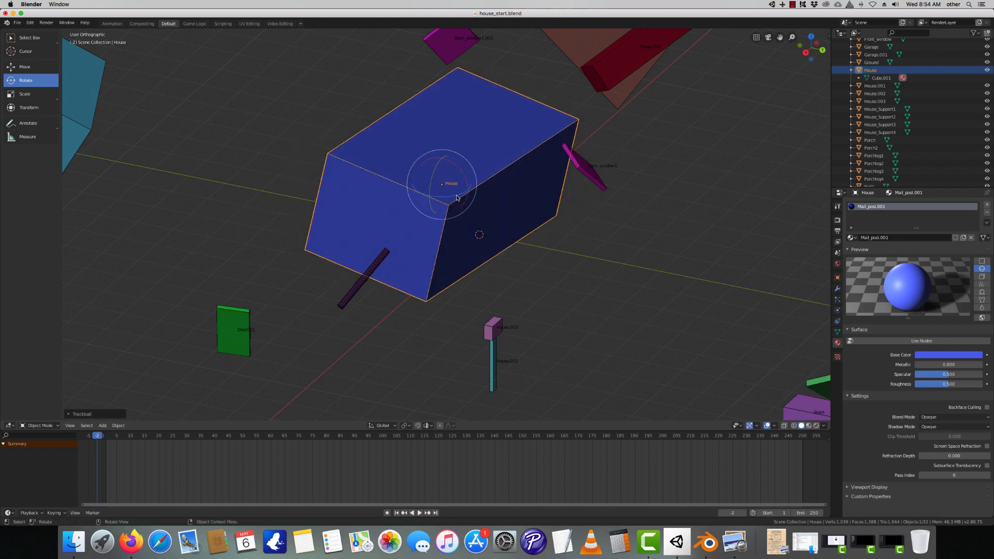
{"action": "key", "text": "z"}
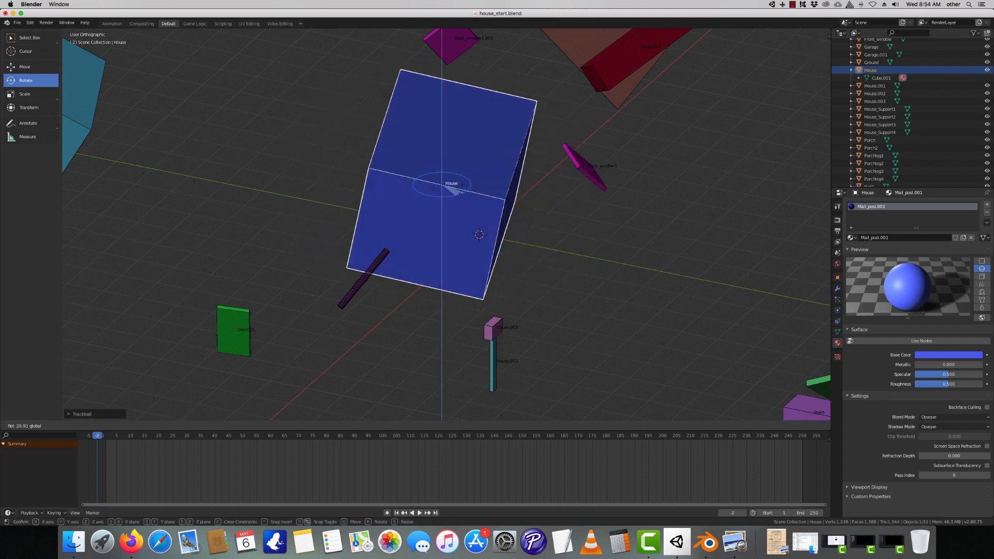
{"action": "left_click", "coordinate": [444, 181]}
{"action": "mouse_move", "coordinate": [436, 174]}
{"action": "left_mouse_down"}
{"action": "mouse_move", "coordinate": [464, 180]}
{"action": "mouse_move", "coordinate": [442, 171]}
{"action": "mouse_move", "coordinate": [461, 197]}
{"action": "mouse_move", "coordinate": [445, 188]}
{"action": "left_mouse_up"}
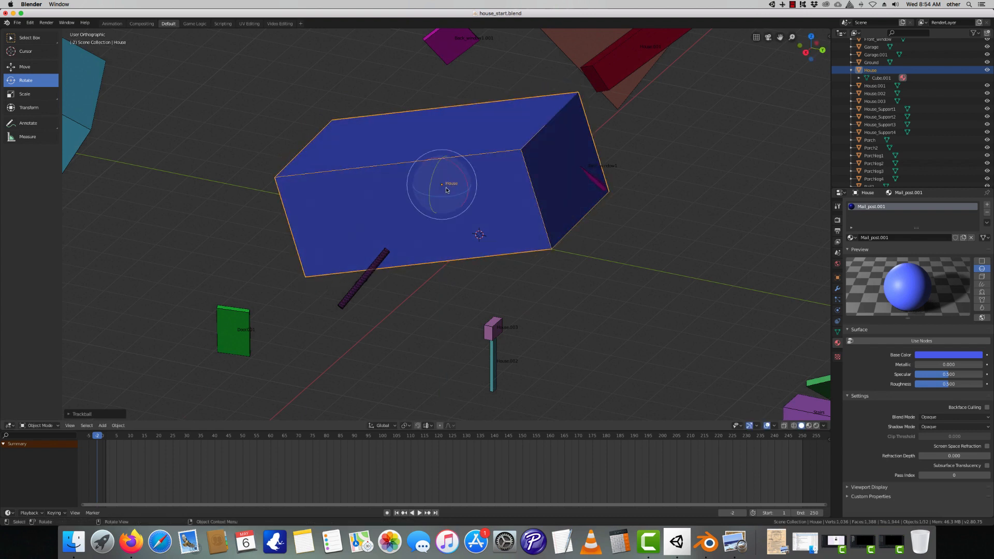
Switch to the Move tool and move the House block away from Back_window1 toward the garage.
{"action": "key", "text": "shift+space"}
{"action": "key", "text": "g"}
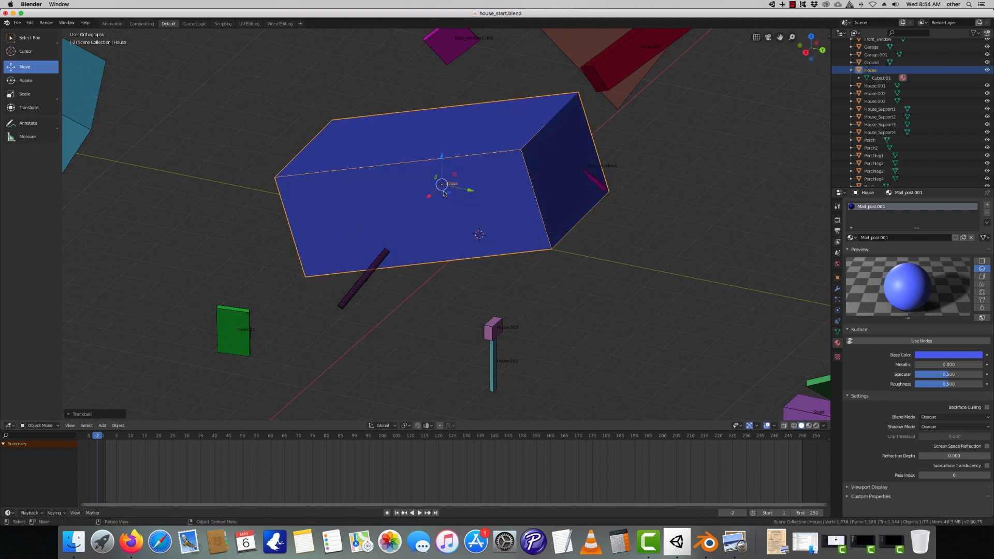
{"action": "left_click_drag", "start_coordinate": [443, 193], "coordinate": [275, 192]}
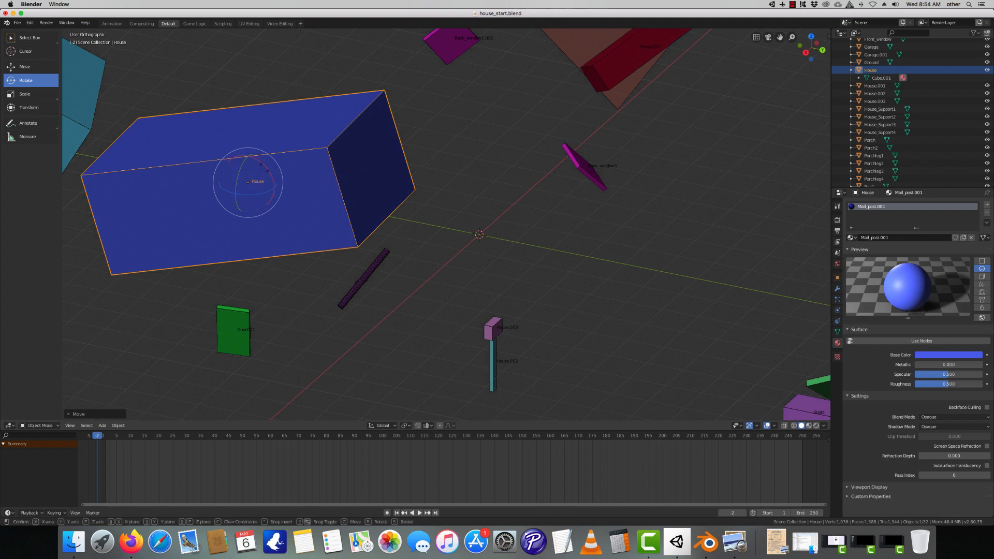
Rotate the House block freely and about a single axis, checking its rotation values in the transform properties.
{"action": "mouse_move", "coordinate": [265, 167]}
{"action": "left_mouse_down"}
{"action": "mouse_move", "coordinate": [246, 212]}
{"action": "mouse_move", "coordinate": [238, 149]}
{"action": "mouse_move", "coordinate": [262, 178]}
{"action": "left_mouse_up"}
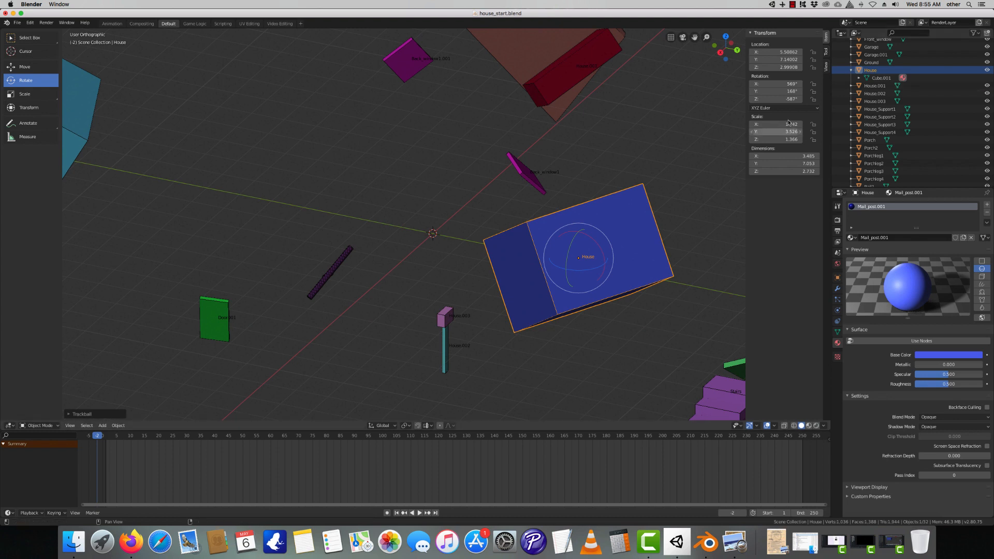
{"action": "left_click", "coordinate": [785, 86]}
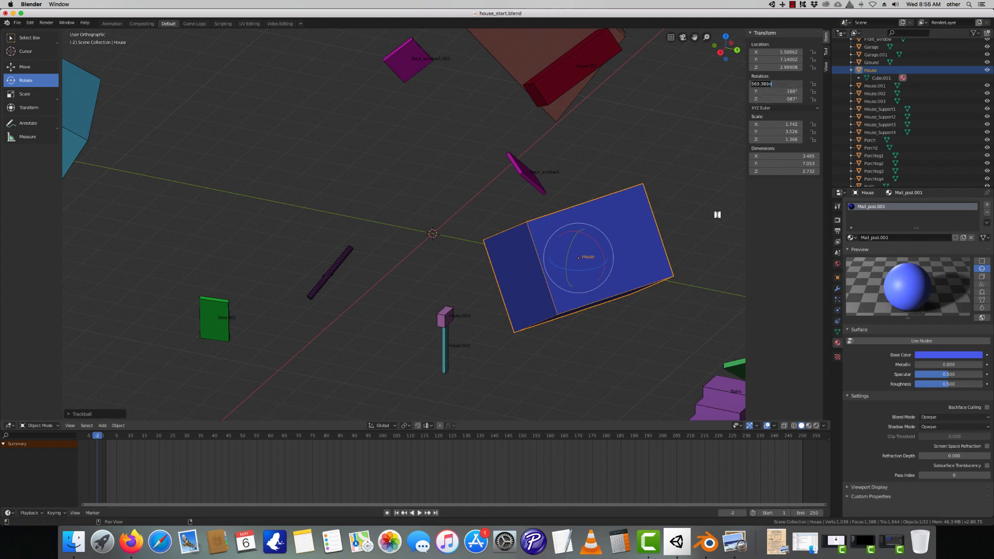
{"action": "left_click", "coordinate": [588, 236]}
{"action": "left_click_drag", "start_coordinate": [589, 236], "coordinate": [579, 275]}
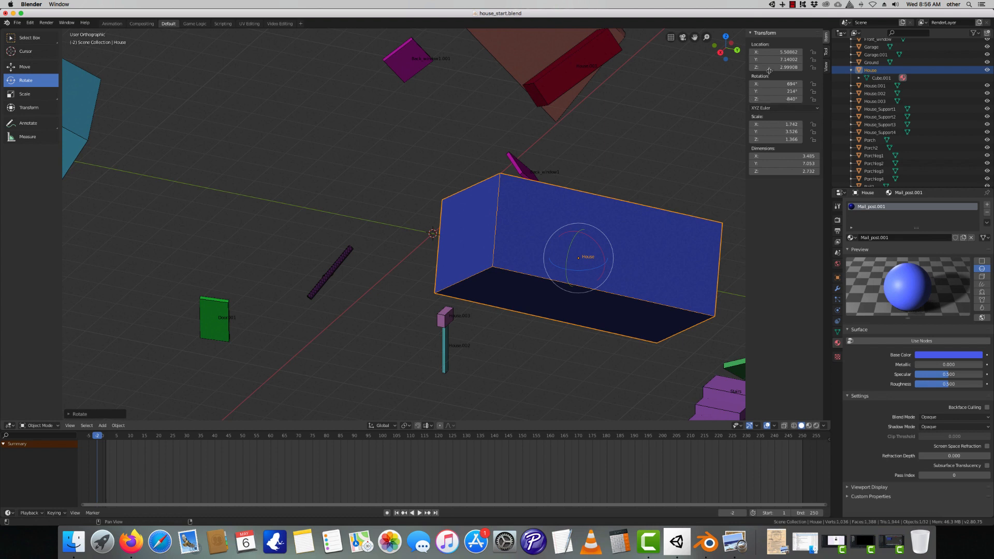
Move the House block along Y to about 3.84 and adjust its Y rotation to 171°.
{"action": "left_click", "coordinate": [30, 67]}
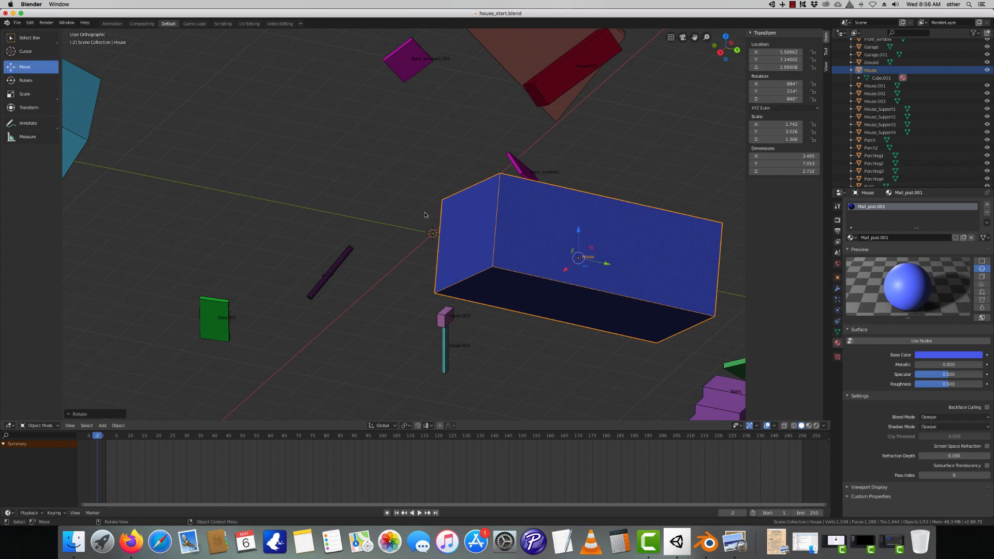
{"action": "left_click_drag", "start_coordinate": [605, 263], "coordinate": [489, 262]}
{"action": "left_click_drag", "start_coordinate": [772, 61], "coordinate": [795, 99]}
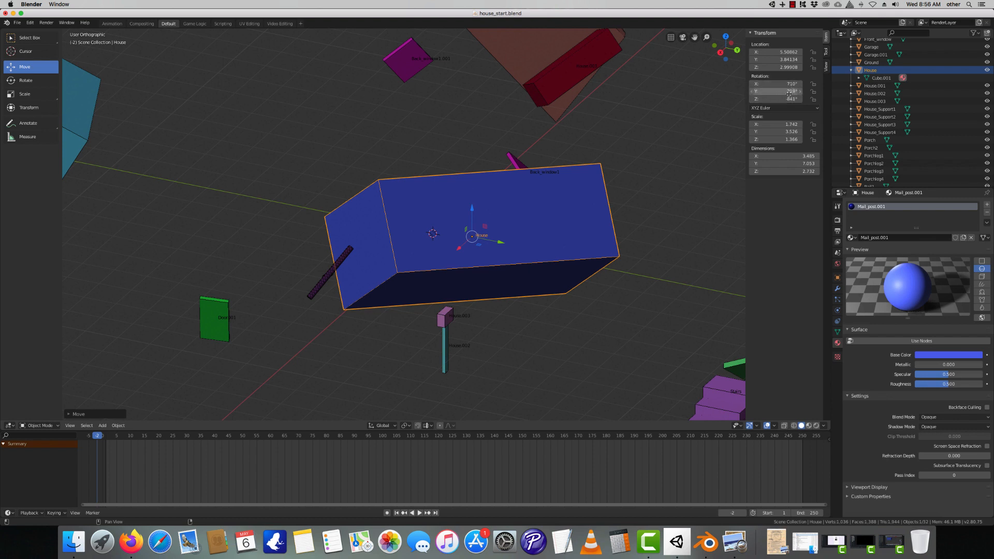
{"action": "left_click_drag", "start_coordinate": [788, 92], "coordinate": [789, 93]}
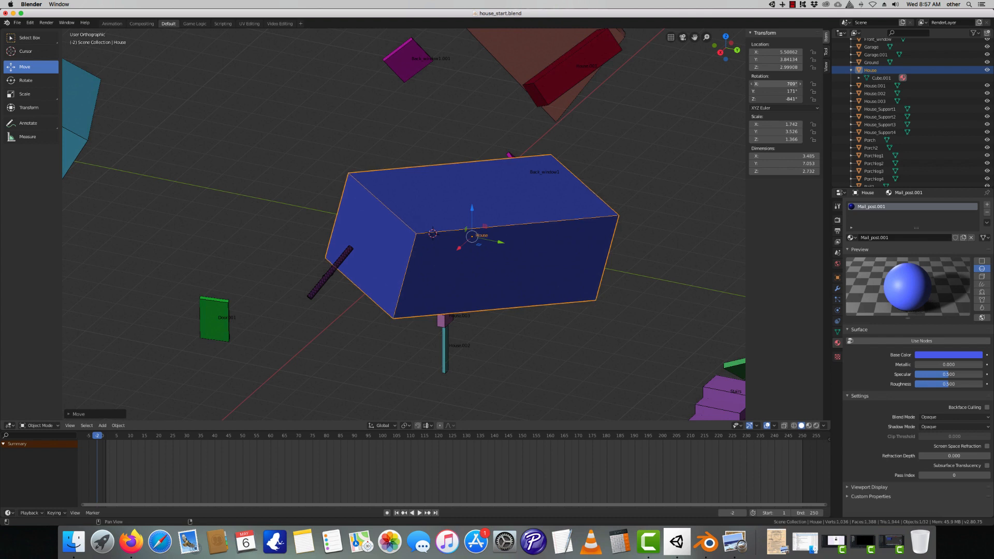
Set the House block's X, Y and Z rotation to 90° together.
{"action": "left_click", "coordinate": [782, 84]}
{"action": "key", "text": "Return"}
{"action": "left_click_drag", "start_coordinate": [782, 84], "coordinate": [791, 98]}
{"action": "left_click_drag", "start_coordinate": [774, 83], "coordinate": [746, 80]}
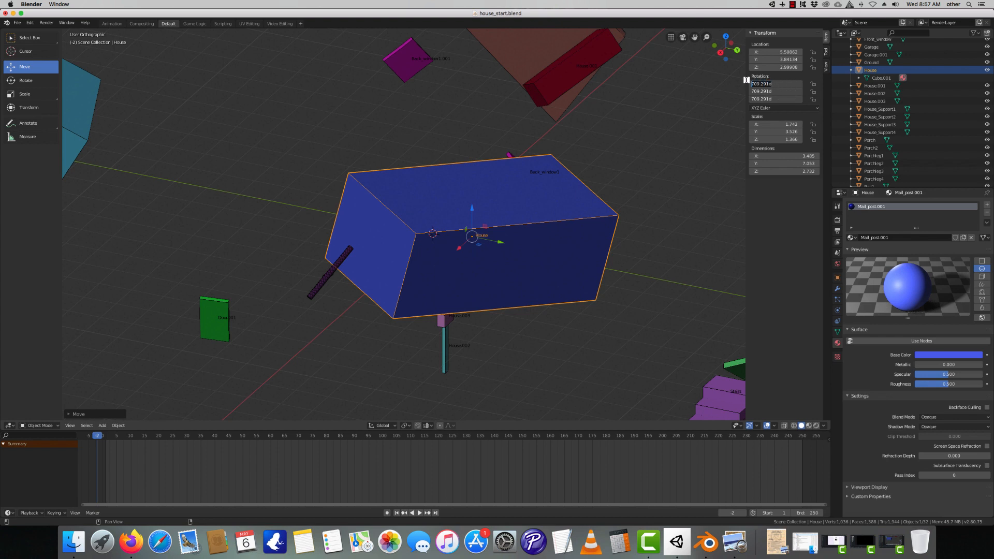
{"action": "type", "text": "90"}
{"action": "key", "text": "Return"}
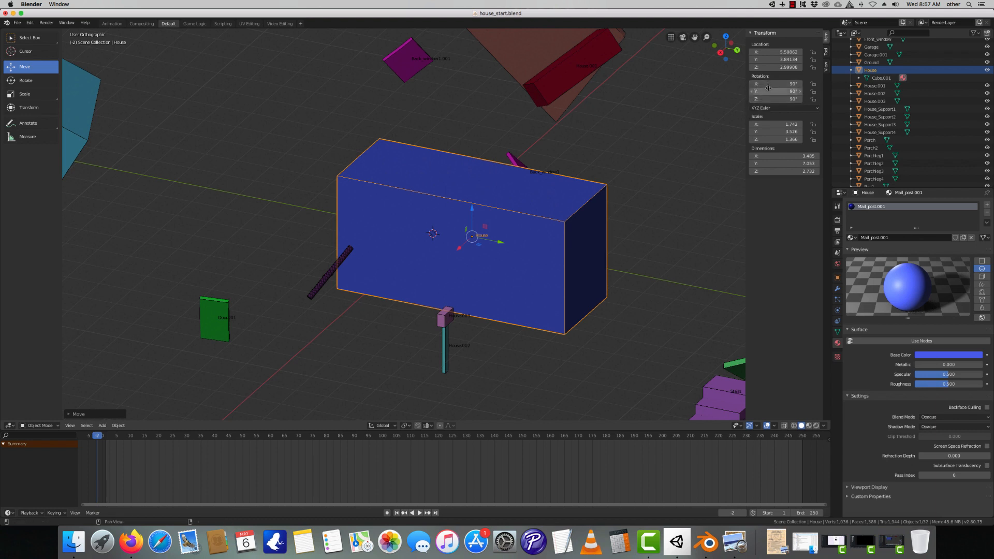
Hide and show the transform properties sidebar twice.
{"action": "key", "text": "n"}
{"action": "key", "text": "n"}
{"action": "key", "text": "n"}
{"action": "key", "text": "n"}
{"action": "left_click", "coordinate": [792, 5]}
{"action": "left_click", "coordinate": [799, 14]}
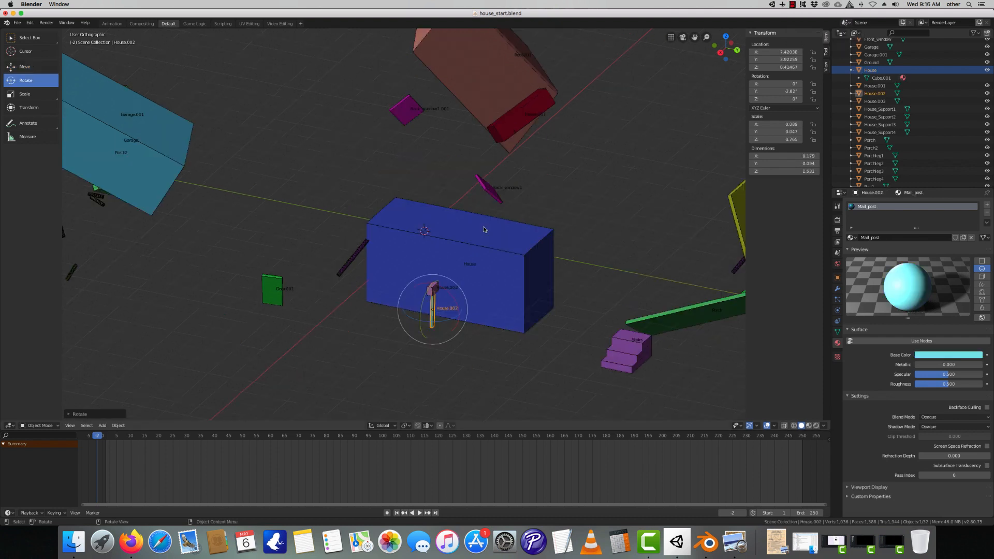
Select the House block, move it along Y toward the garage, undo that move, and shift it slightly along Y.
{"action": "left_click", "coordinate": [30, 23]}
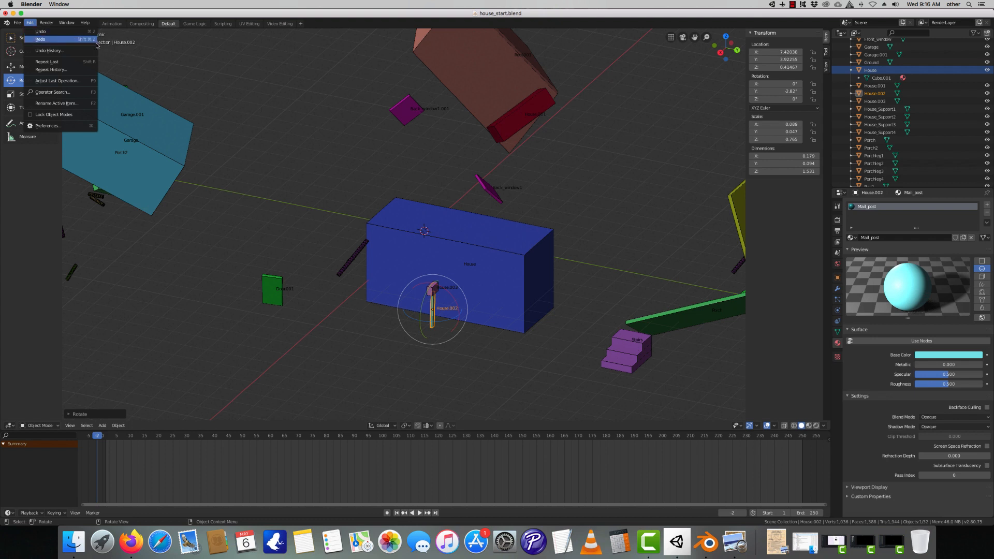
{"action": "left_click", "coordinate": [373, 240]}
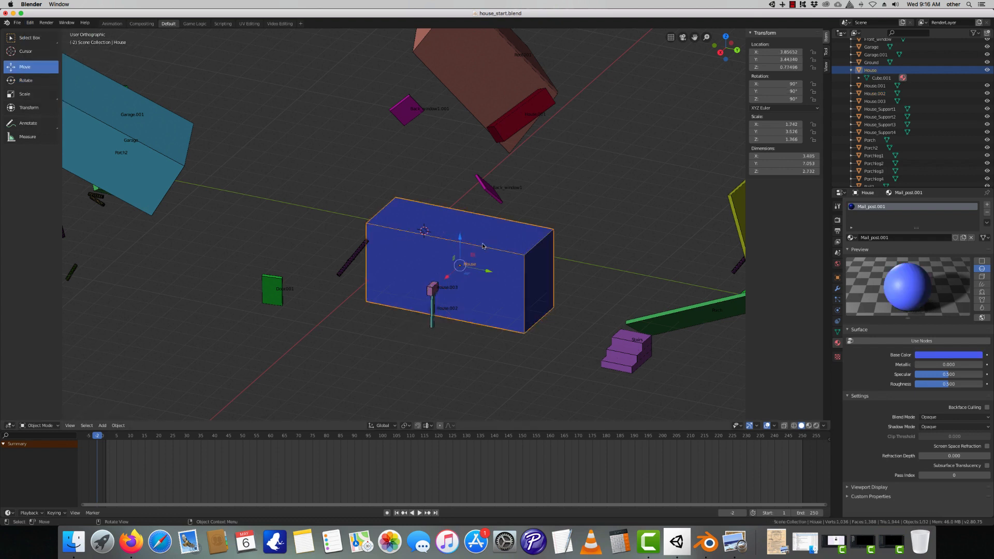
{"action": "left_click_drag", "start_coordinate": [491, 275], "coordinate": [329, 253]}
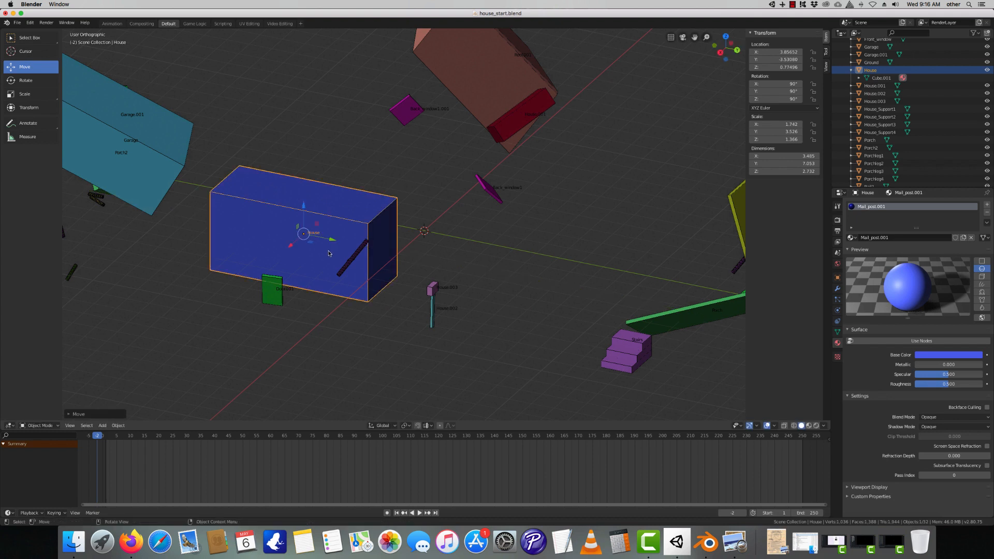
{"action": "key", "text": "ctrl+z"}
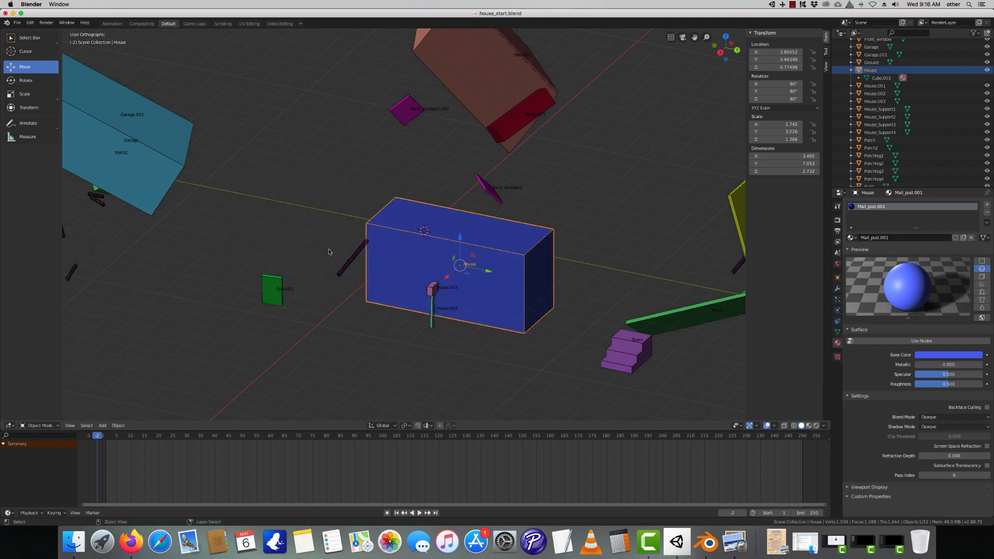
{"action": "mouse_move", "coordinate": [489, 273]}
{"action": "left_mouse_down"}
{"action": "mouse_move", "coordinate": [473, 268]}
{"action": "mouse_move", "coordinate": [491, 281]}
{"action": "left_mouse_up"}
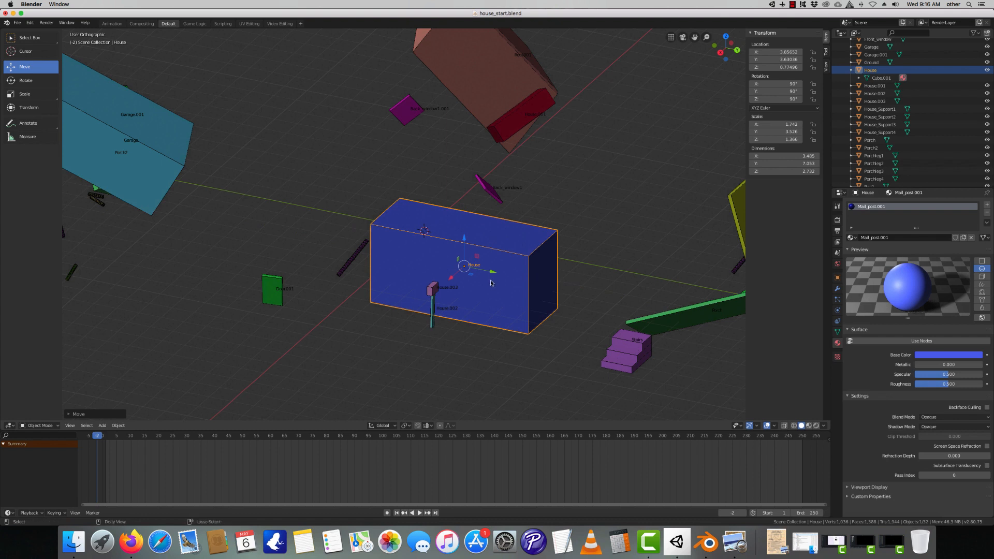
Toggle the viewport between solid and wireframe display, and choose Wireframe shading.
{"action": "key", "text": "shift+z"}
{"action": "key", "text": "shift+z"}
{"action": "key", "text": "shift+z"}
{"action": "key", "text": "shift+z"}
{"action": "key", "text": "shift+z"}
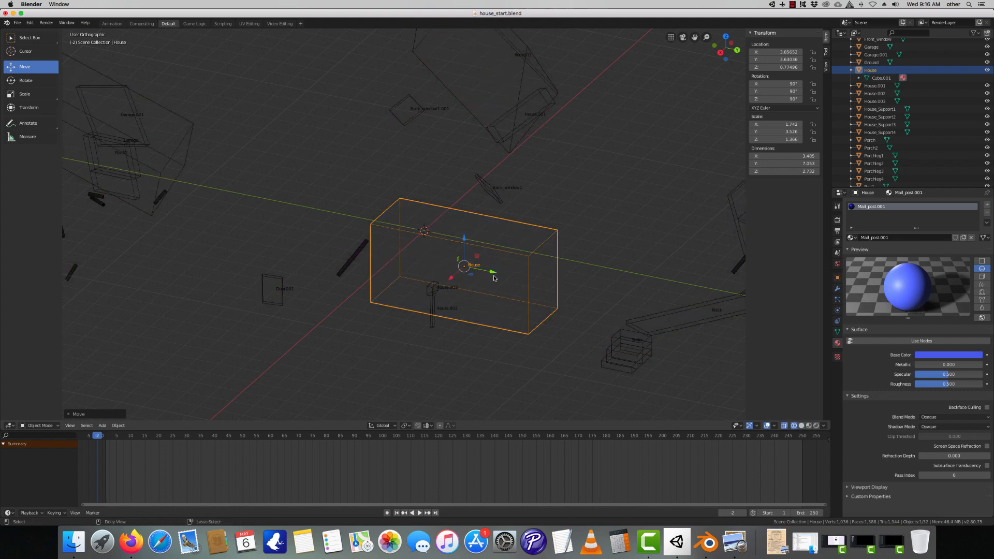
{"action": "key", "text": "z"}
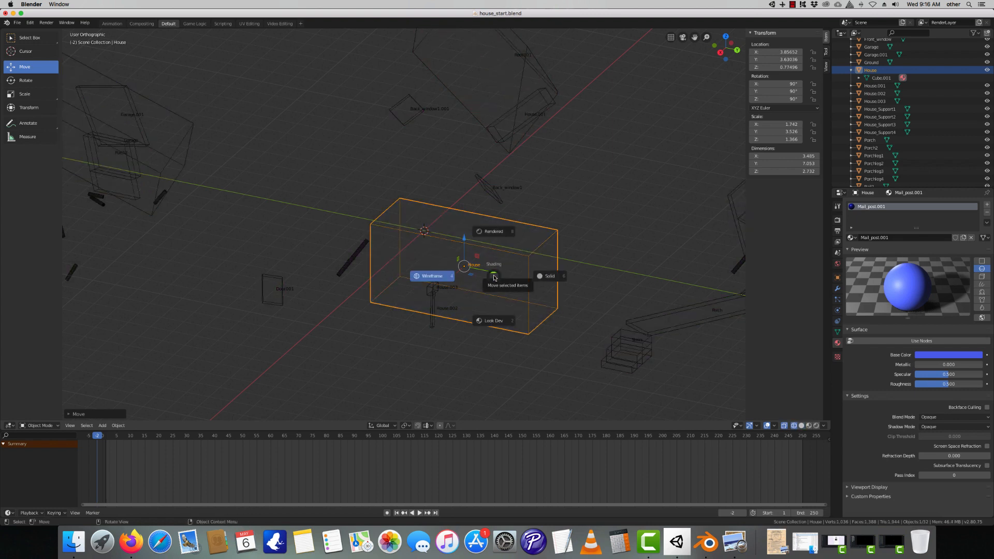
{"action": "left_click", "coordinate": [434, 275]}
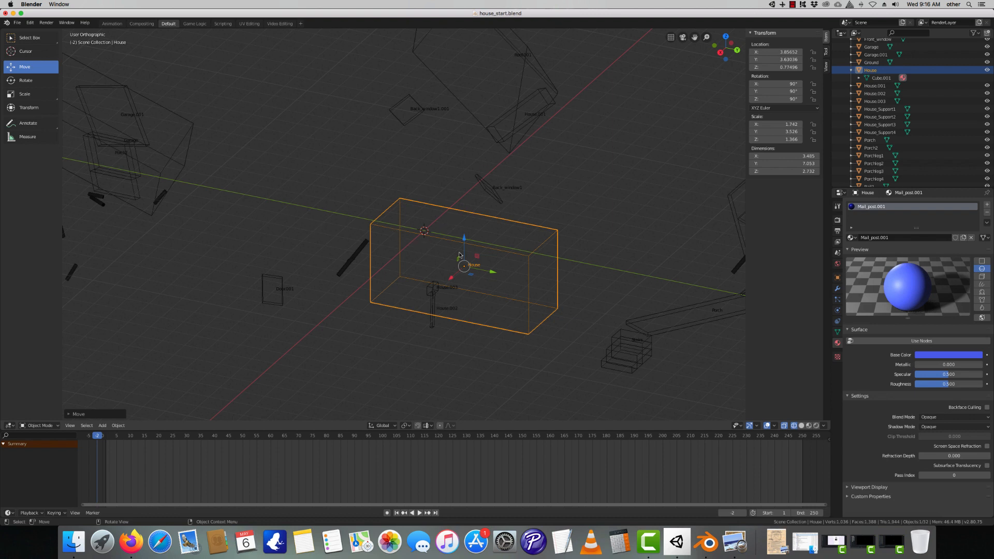
Toggle the viewport shading between Solid and Wireframe several times, finishing in Wireframe.
{"action": "scroll", "coordinate": [496, 268], "scroll_direction": "down", "scroll_amount": 2}
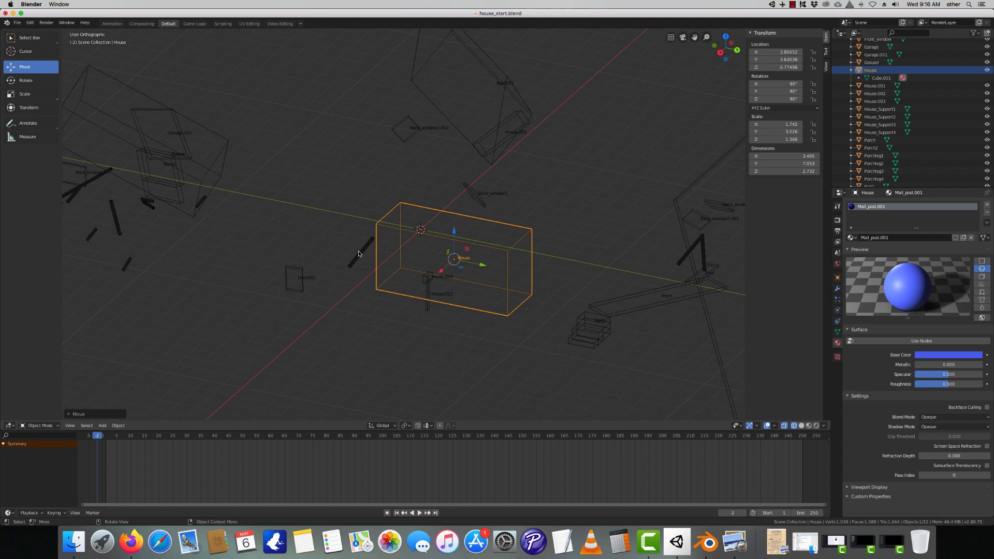
{"action": "key", "text": "z"}
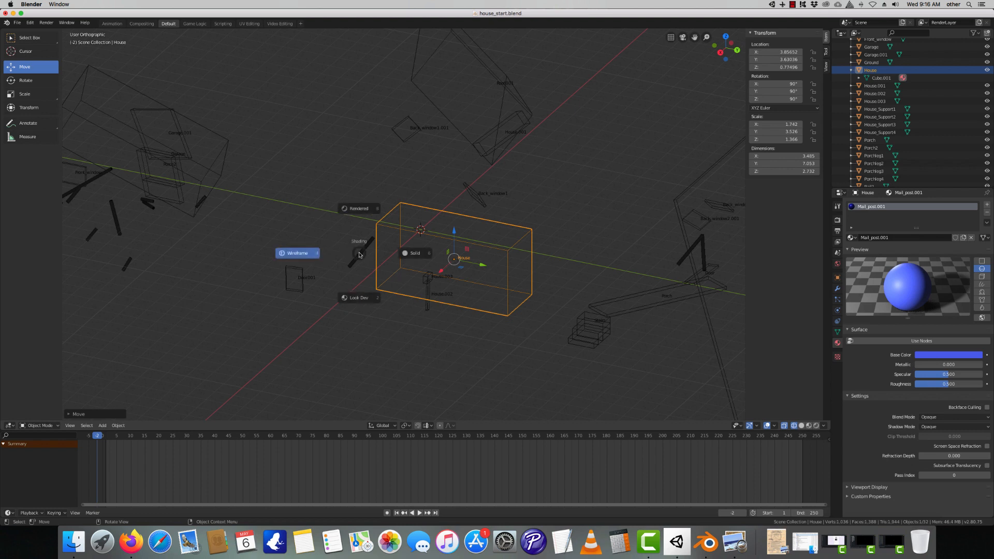
{"action": "left_click", "coordinate": [432, 256]}
{"action": "key", "text": "z"}
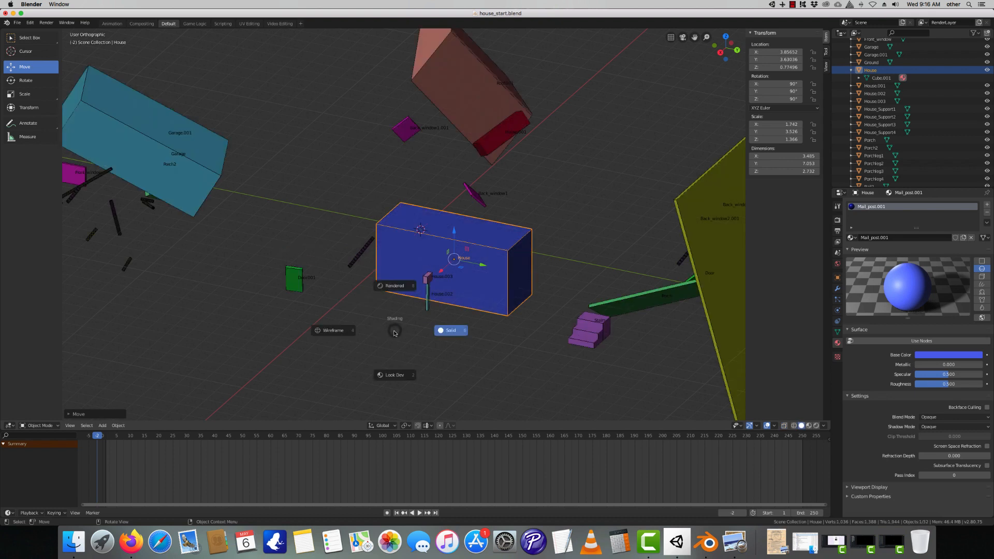
{"action": "left_click", "coordinate": [334, 330]}
{"action": "key", "text": "z"}
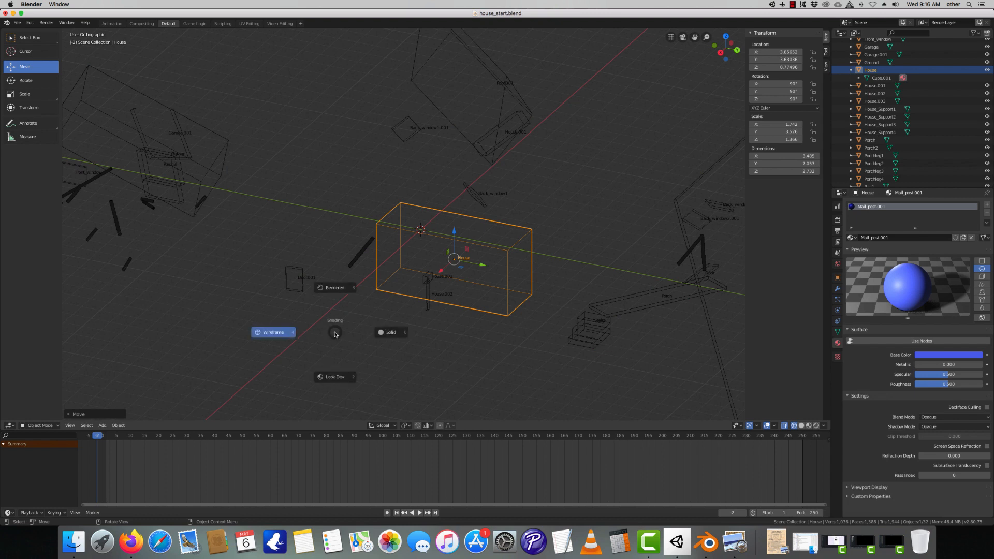
{"action": "left_click", "coordinate": [397, 336]}
{"action": "key", "text": "z"}
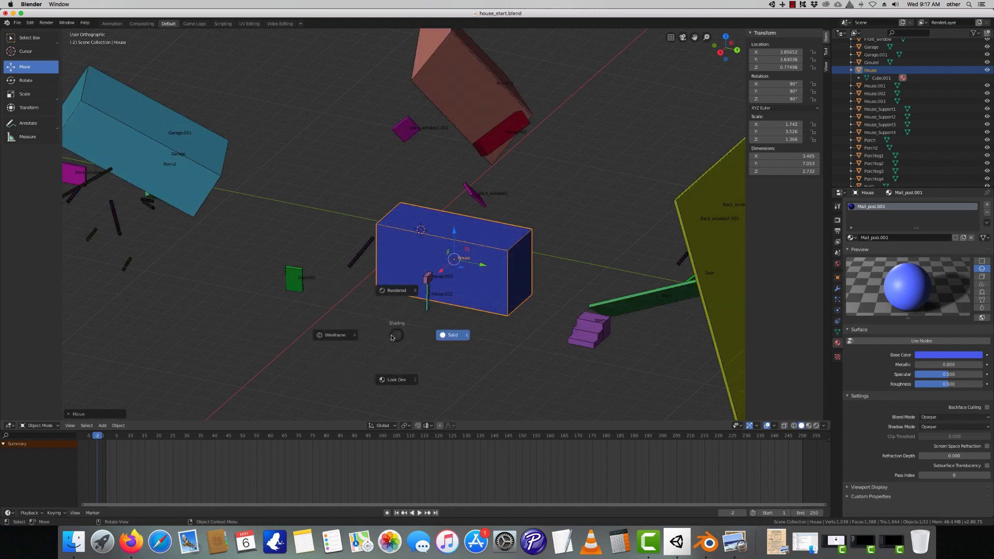
{"action": "left_click", "coordinate": [336, 336]}
{"action": "key", "text": "z"}
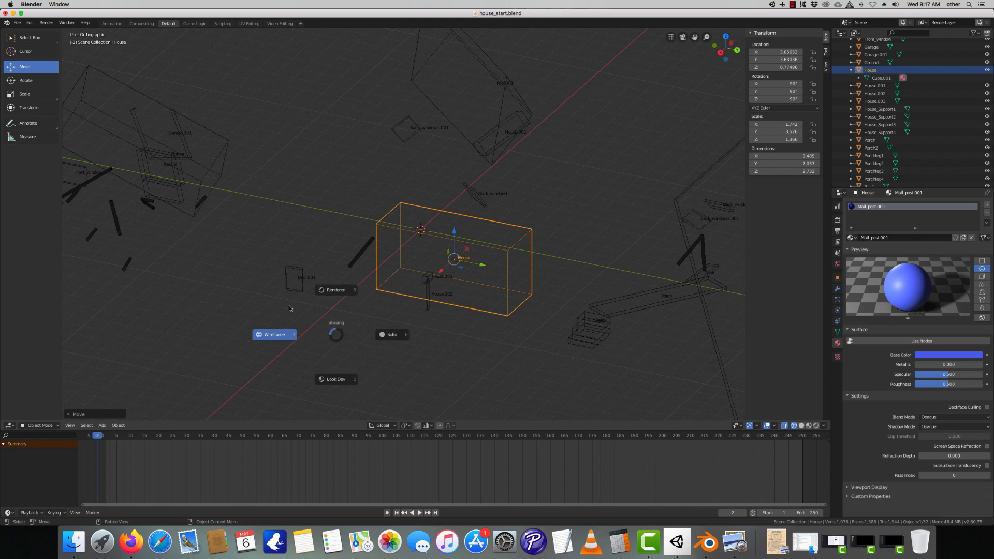
{"action": "left_click", "coordinate": [286, 338]}
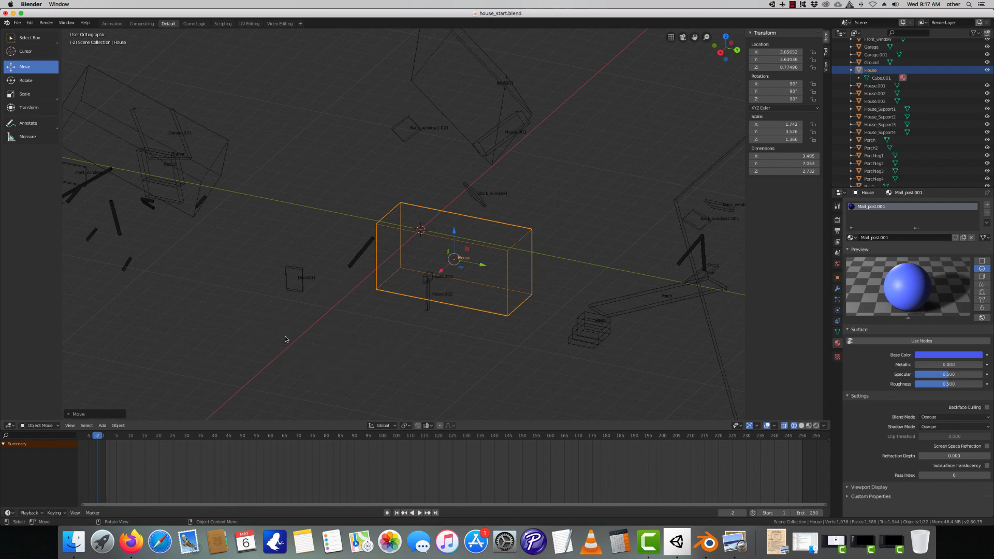
From the top view, move the House block along X toward the origin, to about X 0.34.
{"action": "scroll", "coordinate": [483, 262], "scroll_direction": "up", "scroll_amount": 3}
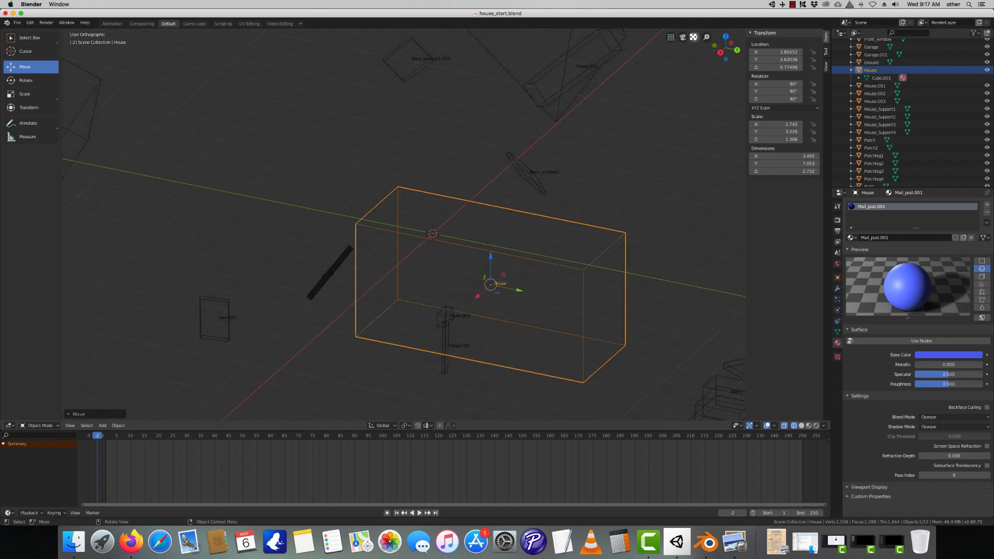
{"action": "left_click", "coordinate": [727, 37]}
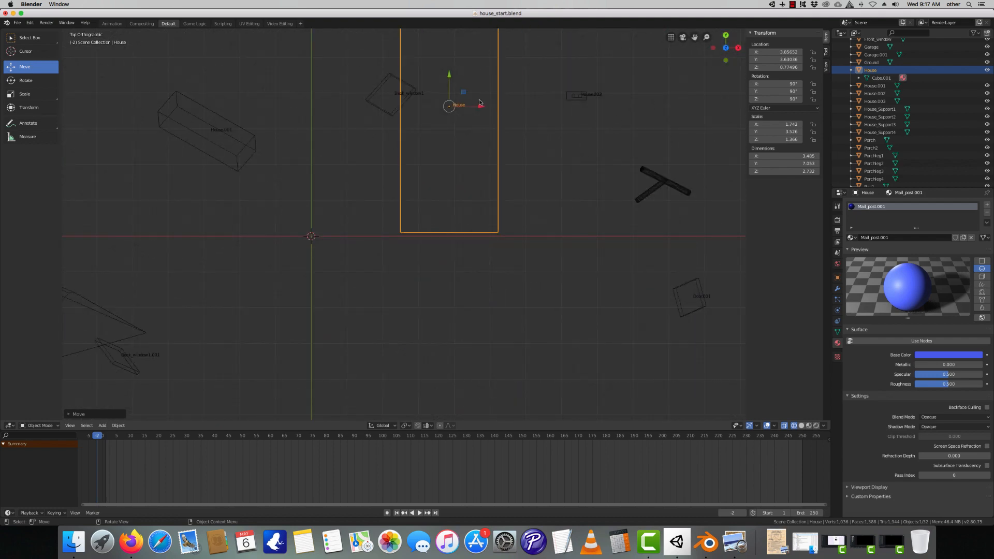
{"action": "key", "text": "g"}
{"action": "left_click", "coordinate": [355, 105]}
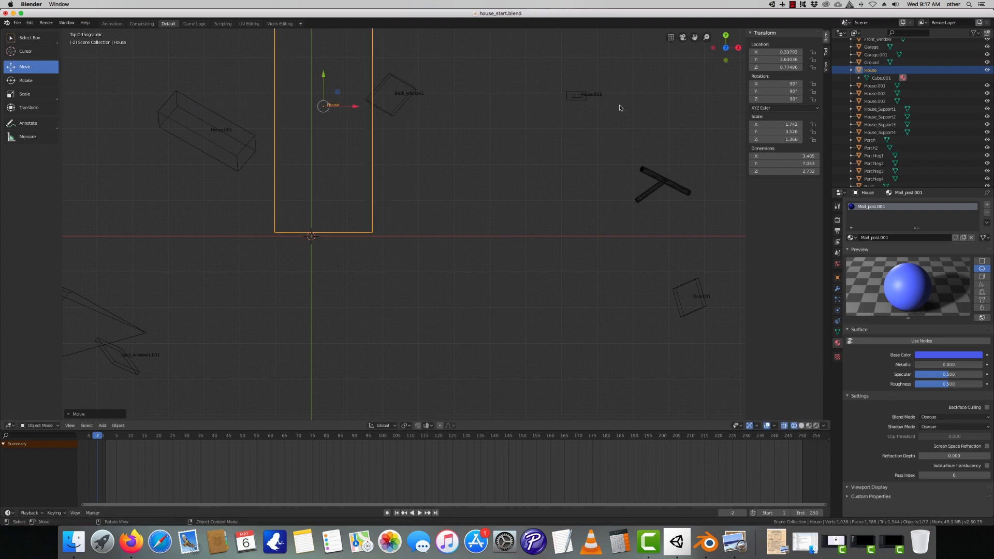
Select the mailbox block House.003 and move it along X toward the House block, to about X 2.97.
{"action": "left_click", "coordinate": [589, 103]}
{"action": "key", "text": "g"}
{"action": "key", "text": "x"}
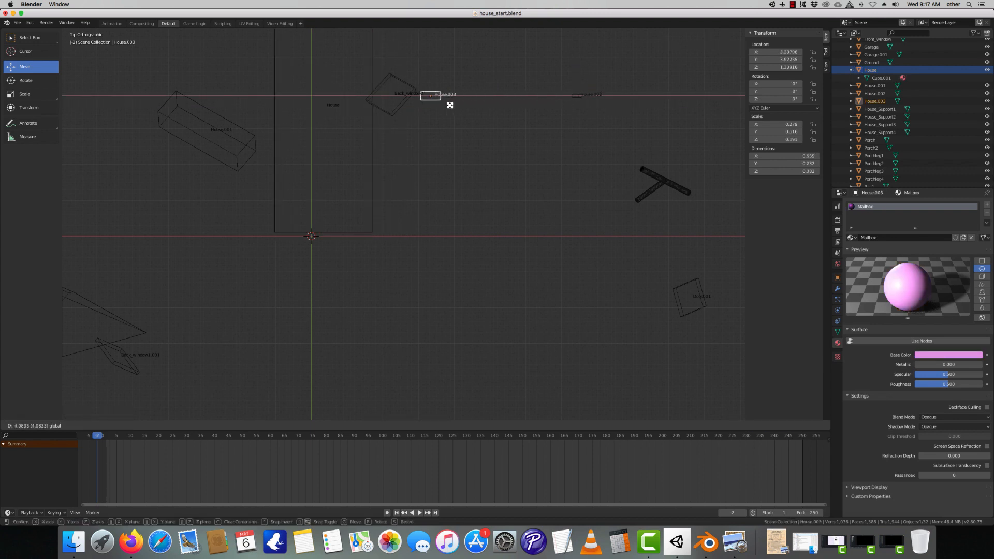
{"action": "left_click", "coordinate": [455, 103]}
From the top view, move House.003 along X until its edge meets the House block's wall, at about X 1.98.
{"action": "scroll", "coordinate": [464, 103], "scroll_direction": "up", "scroll_amount": 1}
{"action": "scroll", "coordinate": [464, 102], "scroll_direction": "up", "scroll_amount": 2}
{"action": "mouse_move", "coordinate": [465, 102]}
{"action": "middle_mouse_down"}
{"action": "mouse_move", "coordinate": [466, 117]}
{"action": "mouse_move", "coordinate": [469, 100]}
{"action": "middle_mouse_up"}
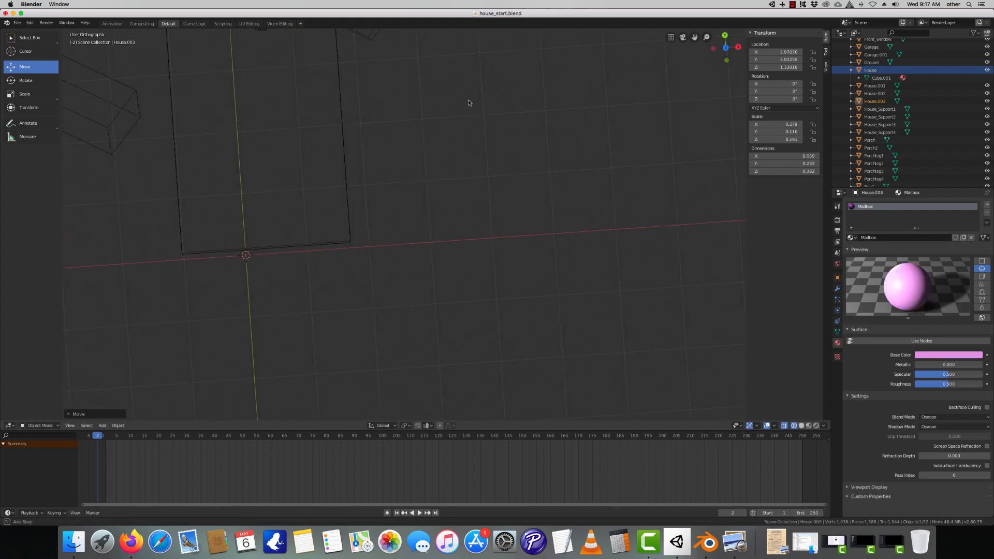
{"action": "left_click", "coordinate": [725, 47]}
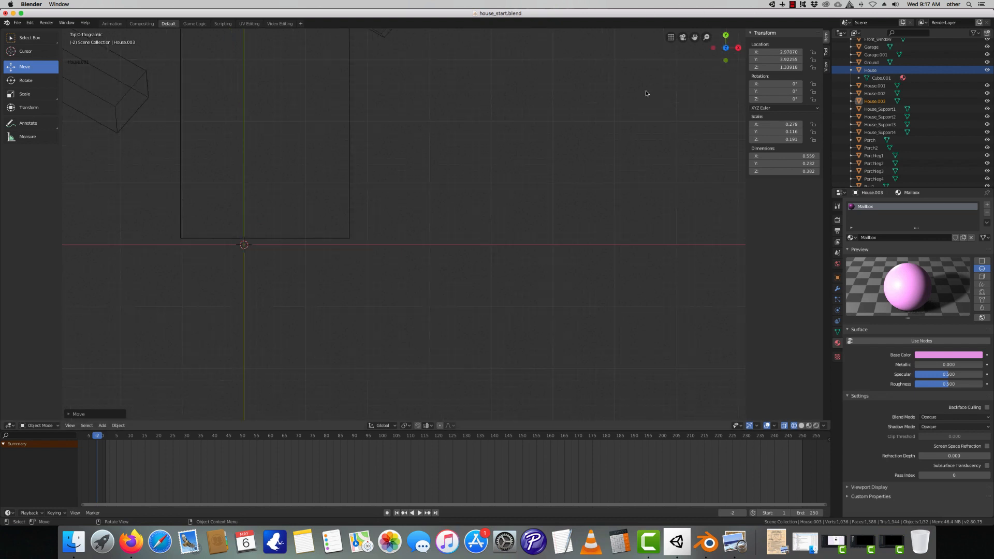
{"action": "middle_click_drag", "start_coordinate": [515, 157], "coordinate": [581, 353], "text": "shift"}
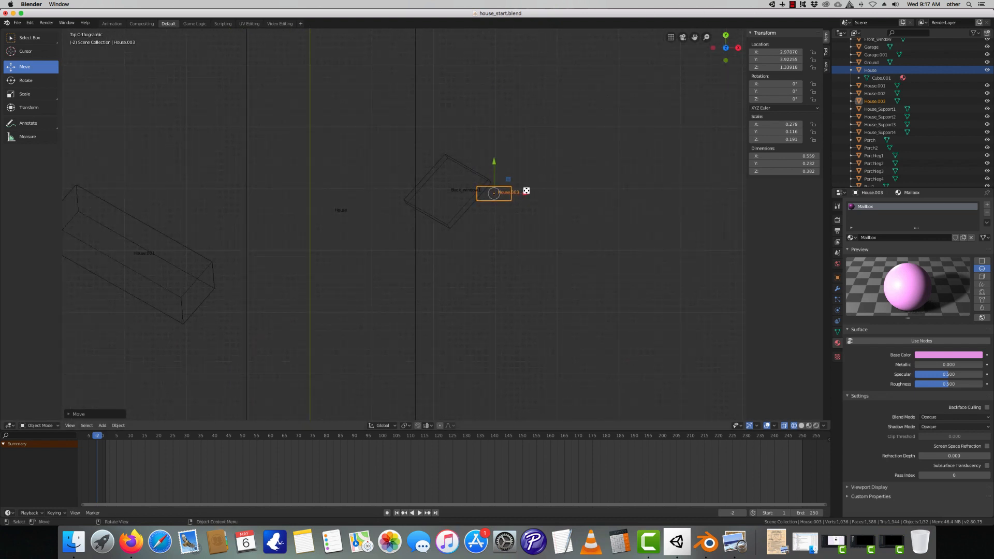
{"action": "key", "text": "g"}
{"action": "key", "text": "x"}
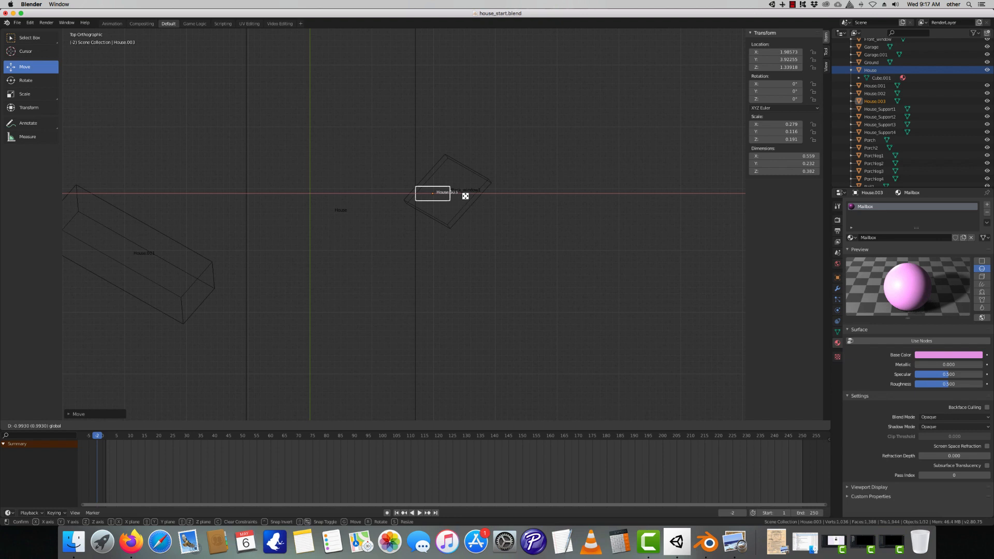
{"action": "left_click", "coordinate": [467, 195]}
{"action": "scroll", "coordinate": [496, 155], "scroll_direction": "up", "scroll_amount": 5}
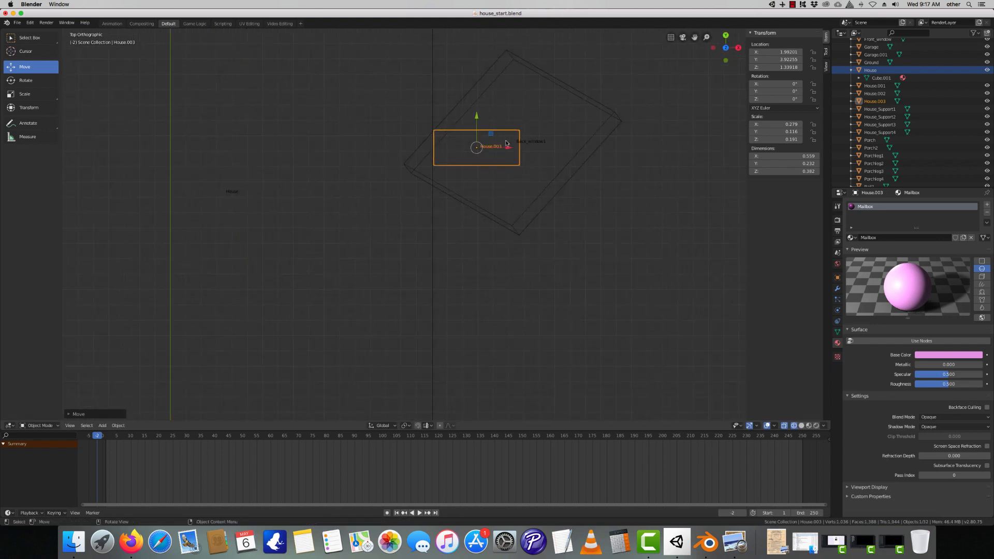
{"action": "left_click_drag", "start_coordinate": [511, 149], "coordinate": [508, 147]}
{"action": "scroll", "coordinate": [491, 139], "scroll_direction": "up", "scroll_amount": 3}
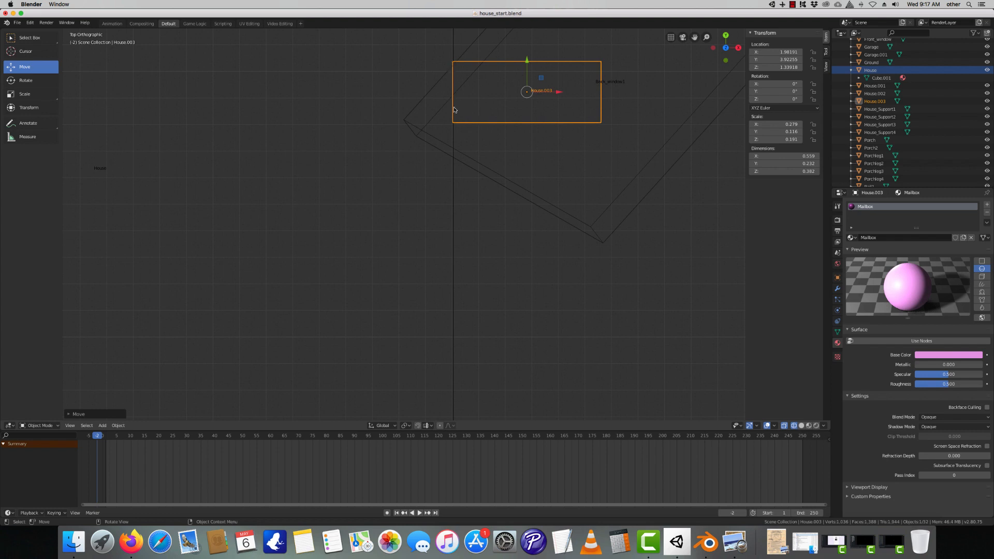
Check the alignment of House.003 against the House block from the front, right and top views.
{"action": "scroll", "coordinate": [453, 130], "scroll_direction": "down", "scroll_amount": 8}
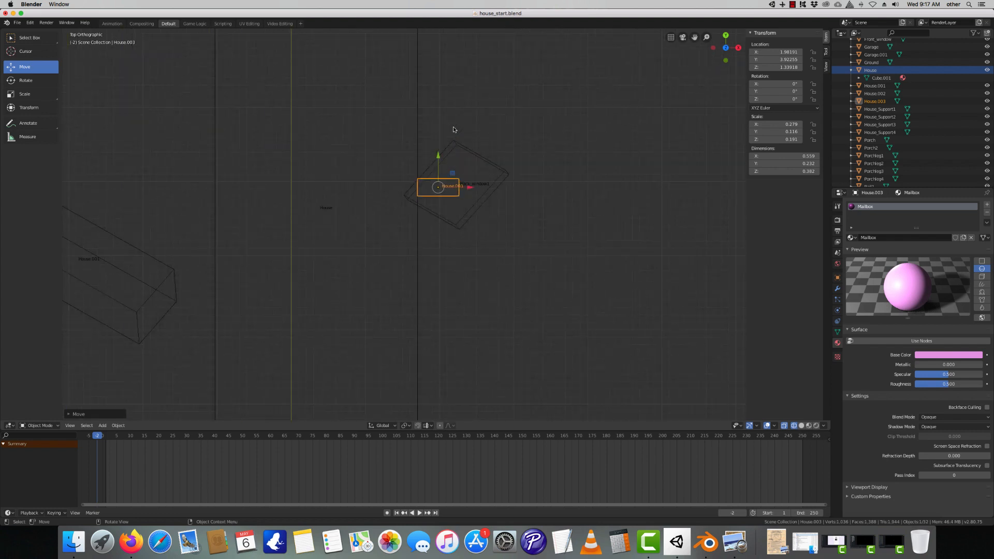
{"action": "left_click", "coordinate": [726, 61]}
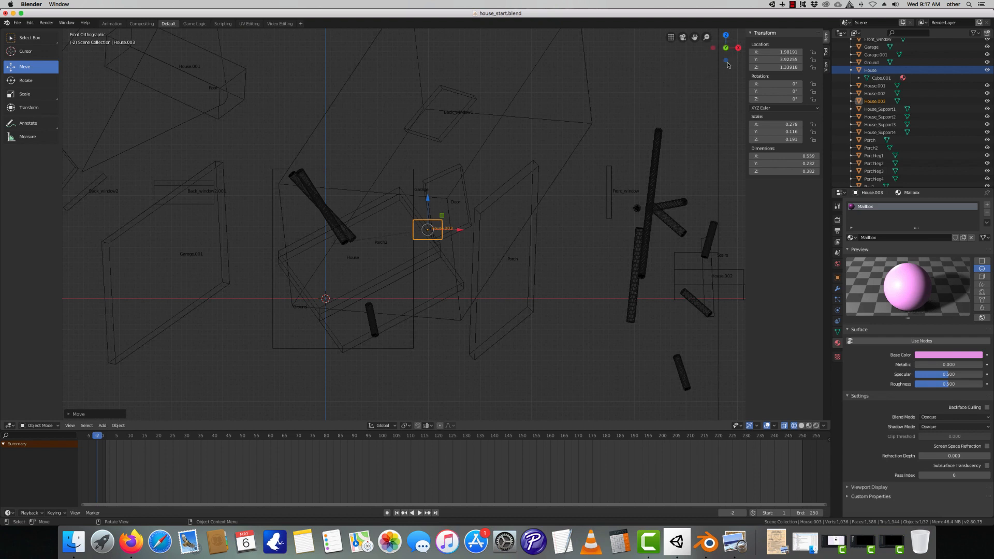
{"action": "left_click", "coordinate": [738, 47]}
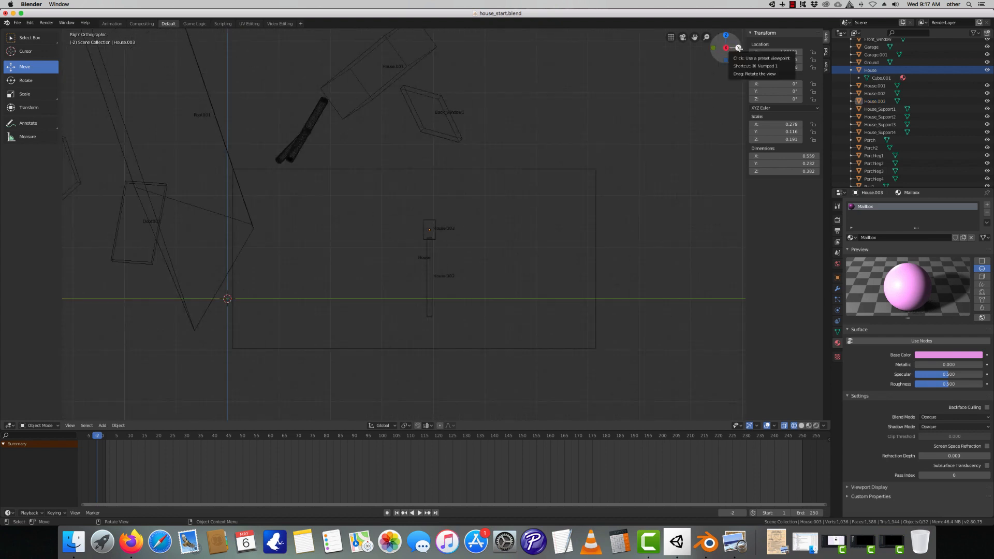
{"action": "scroll", "coordinate": [542, 201], "scroll_direction": "down", "scroll_amount": 3}
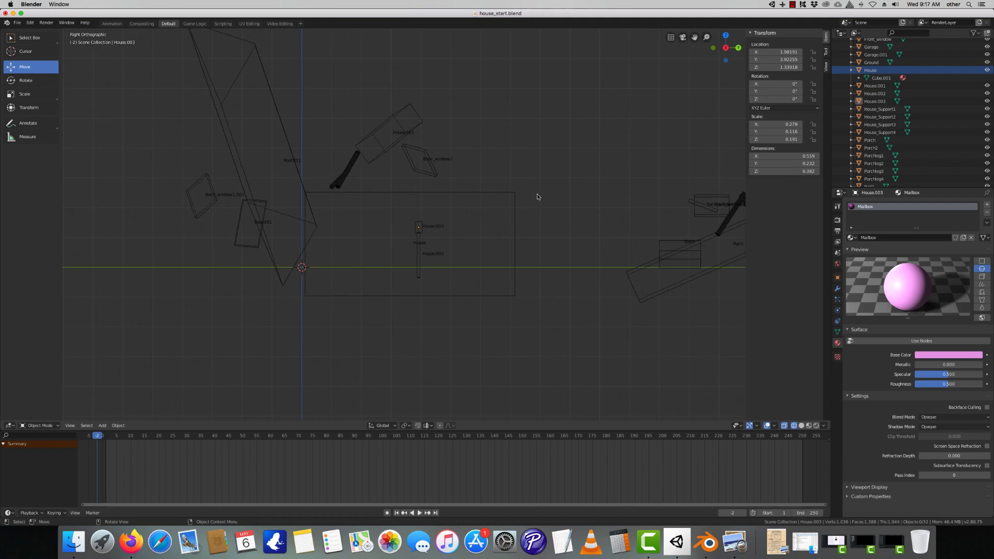
{"action": "scroll", "coordinate": [472, 224], "scroll_direction": "up", "scroll_amount": 5}
{"action": "left_click", "coordinate": [449, 224]}
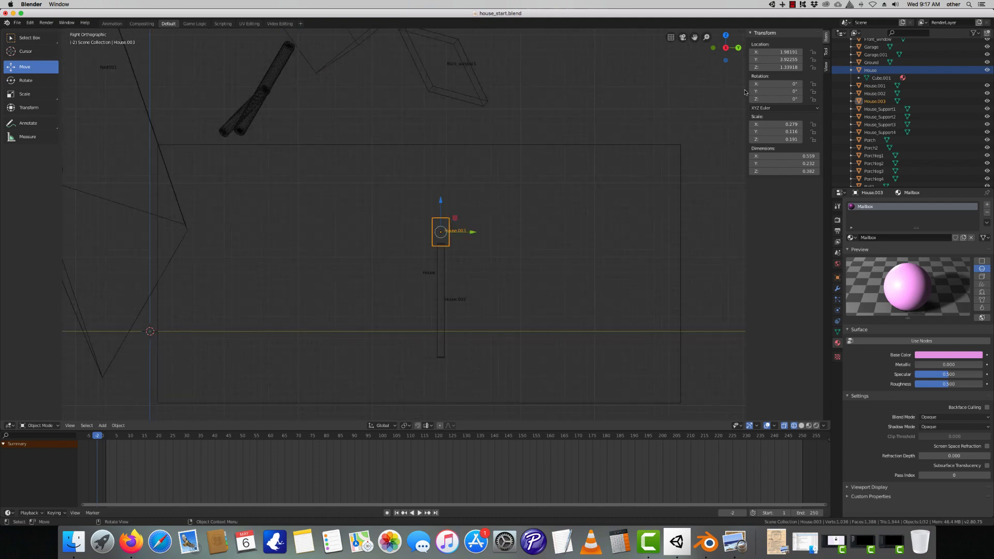
{"action": "left_click", "coordinate": [713, 49]}
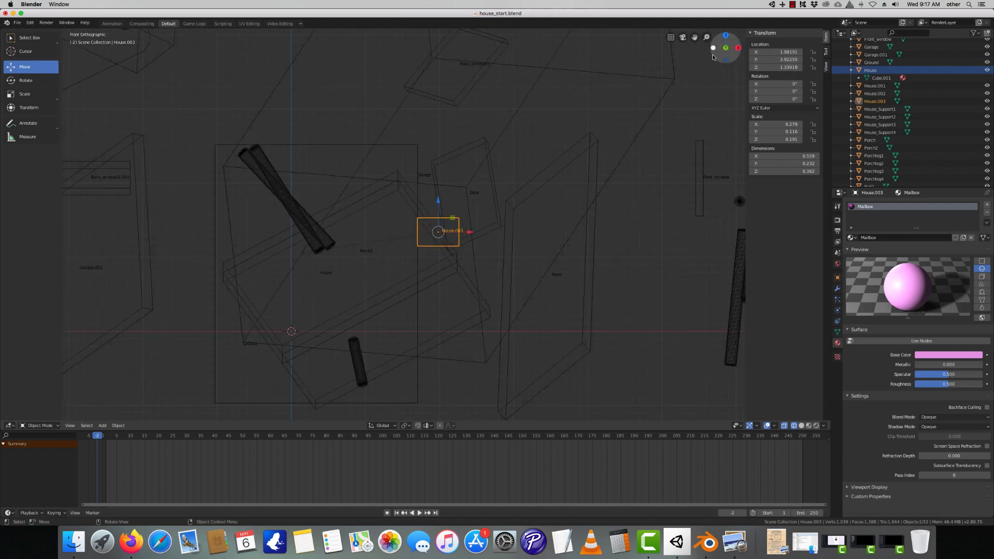
{"action": "scroll", "coordinate": [660, 118], "scroll_direction": "down", "scroll_amount": 5}
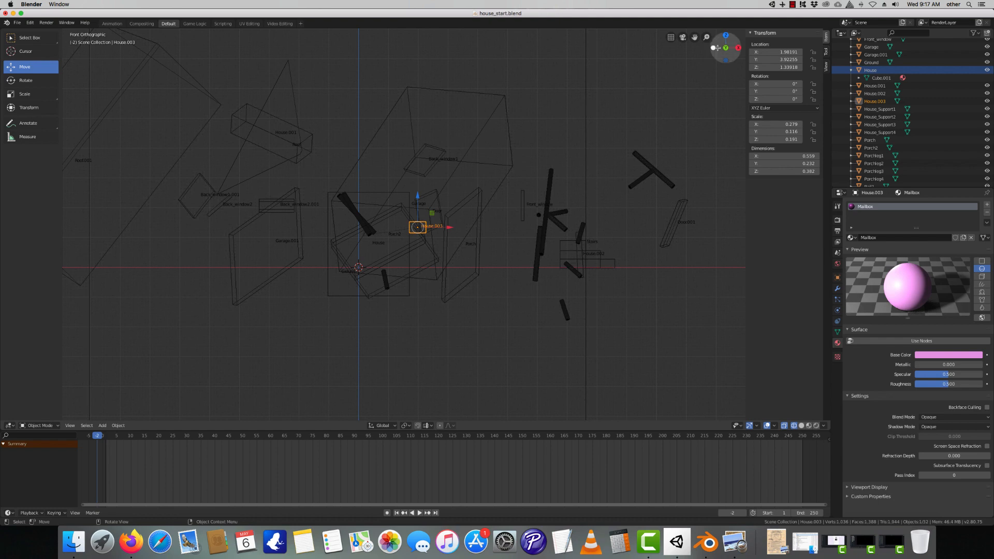
{"action": "scroll", "coordinate": [550, 214], "scroll_direction": "down", "scroll_amount": 1}
{"action": "scroll", "coordinate": [497, 248], "scroll_direction": "up", "scroll_amount": 9}
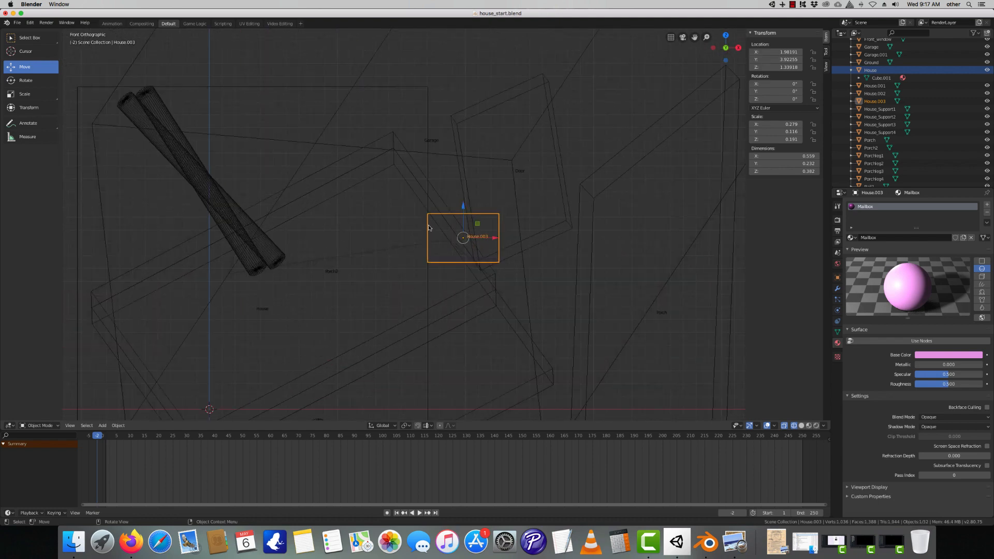
{"action": "left_click", "coordinate": [726, 36]}
{"action": "scroll", "coordinate": [522, 171], "scroll_direction": "down", "scroll_amount": 6}
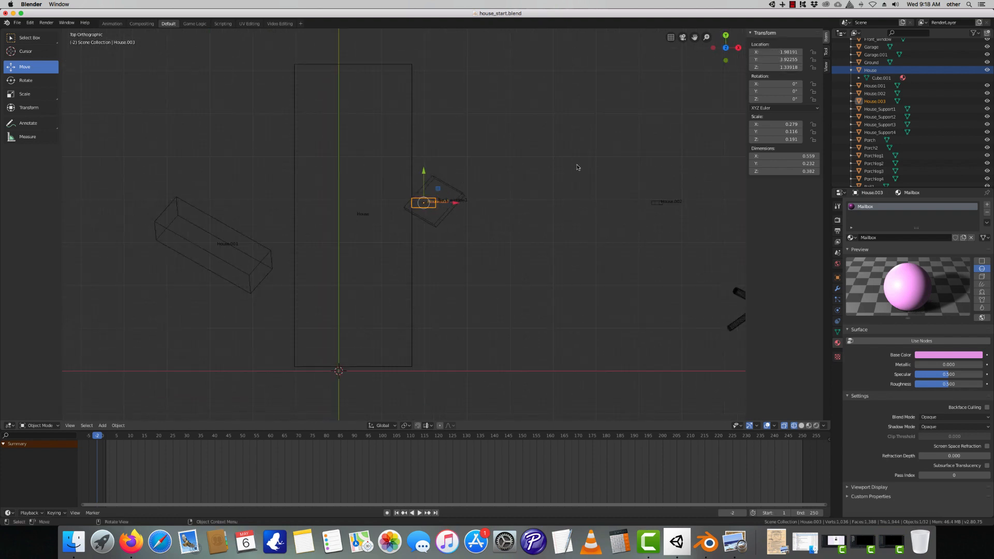
Switch the viewport to Solid shading and nudge House.003 along the House wall to about X 1.99, Y 3.91, Z 1.34.
{"action": "key", "text": "z"}
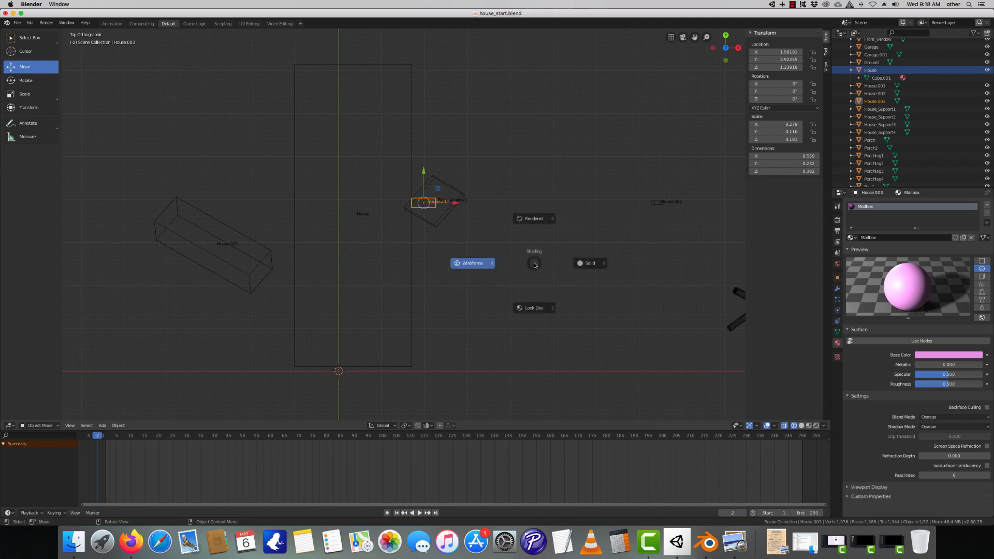
{"action": "left_click", "coordinate": [582, 262]}
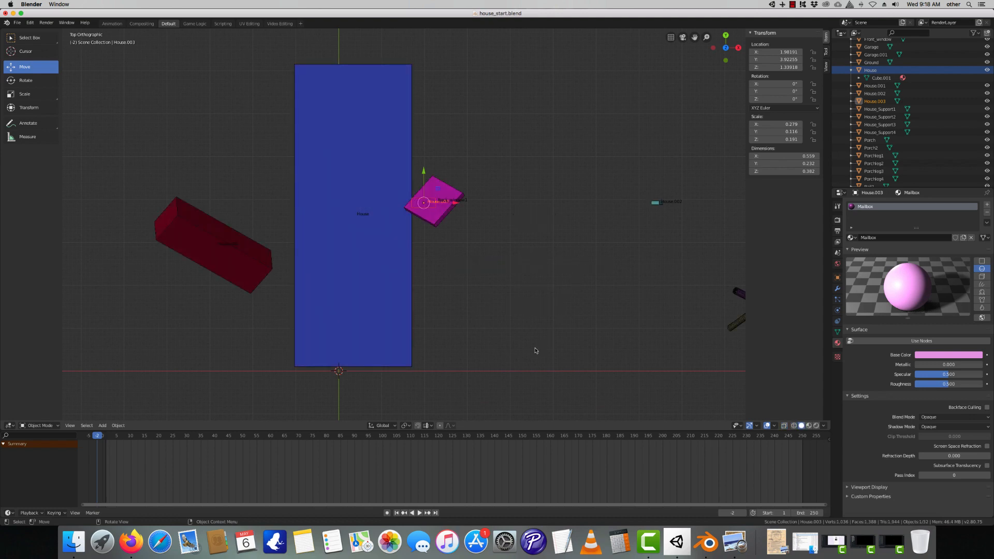
{"action": "middle_click_drag", "start_coordinate": [535, 348], "coordinate": [500, 258]}
{"action": "scroll", "coordinate": [499, 255], "scroll_direction": "up", "scroll_amount": 3}
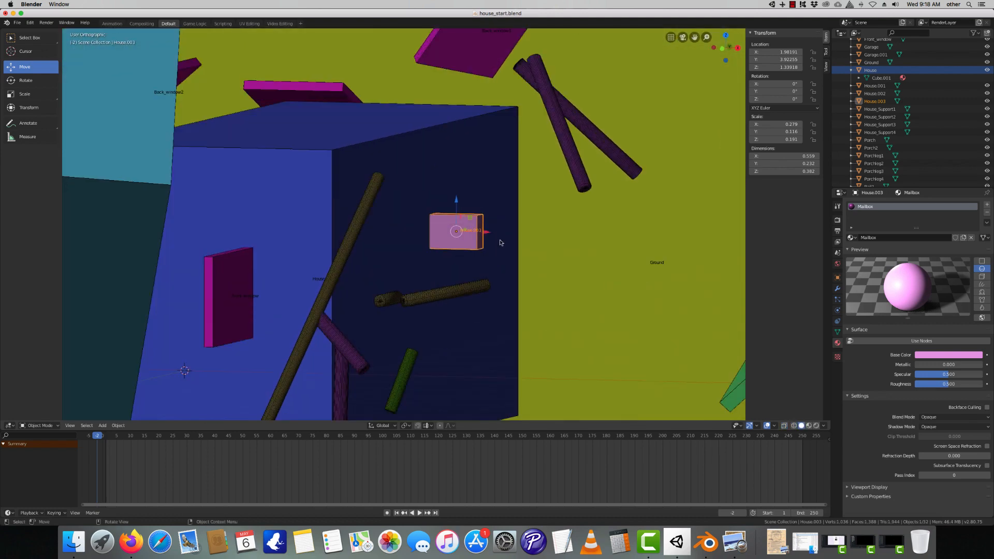
{"action": "middle_click_drag", "start_coordinate": [574, 234], "coordinate": [471, 278]}
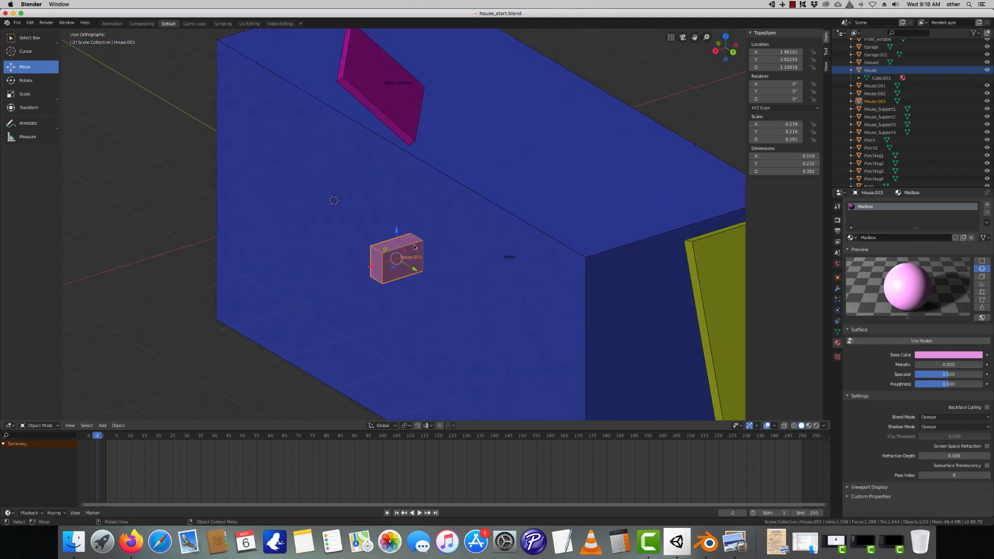
{"action": "key", "text": "g"}
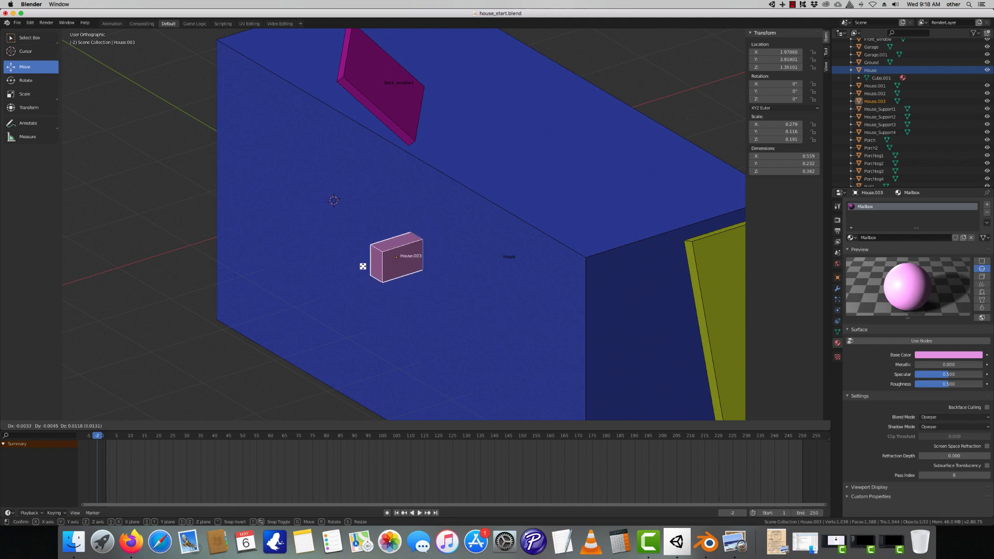
{"action": "left_click", "coordinate": [362, 267]}
Inspect from several angles how House.003 sits against the House block's wall.
{"action": "scroll", "coordinate": [324, 305], "scroll_direction": "down", "scroll_amount": 3}
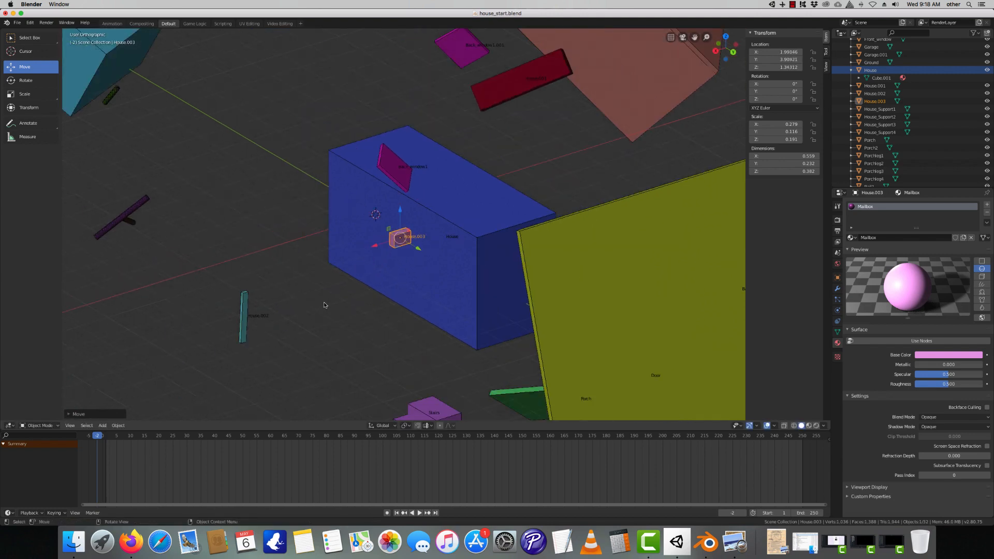
{"action": "middle_click_drag", "start_coordinate": [324, 305], "coordinate": [427, 303]}
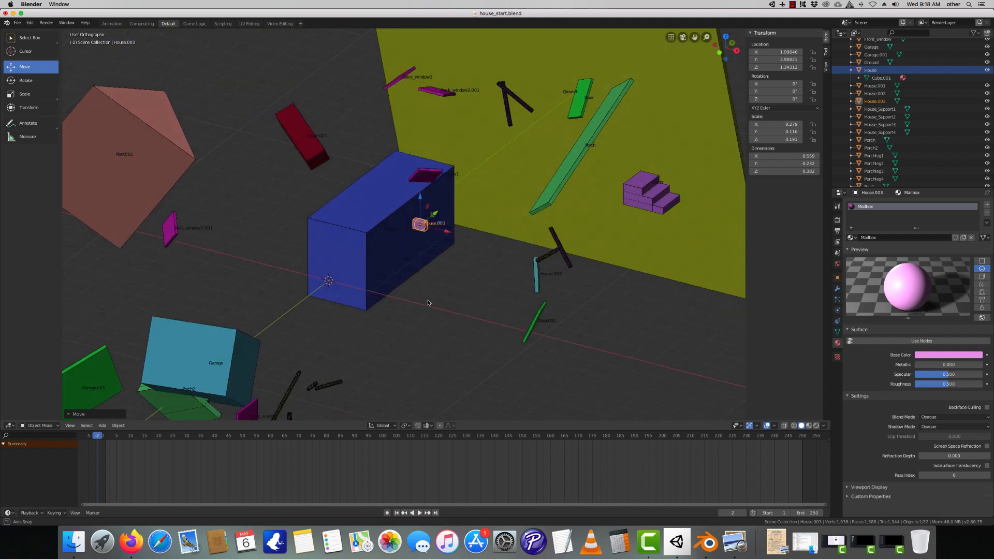
{"action": "scroll", "coordinate": [427, 303], "scroll_direction": "up", "scroll_amount": 4}
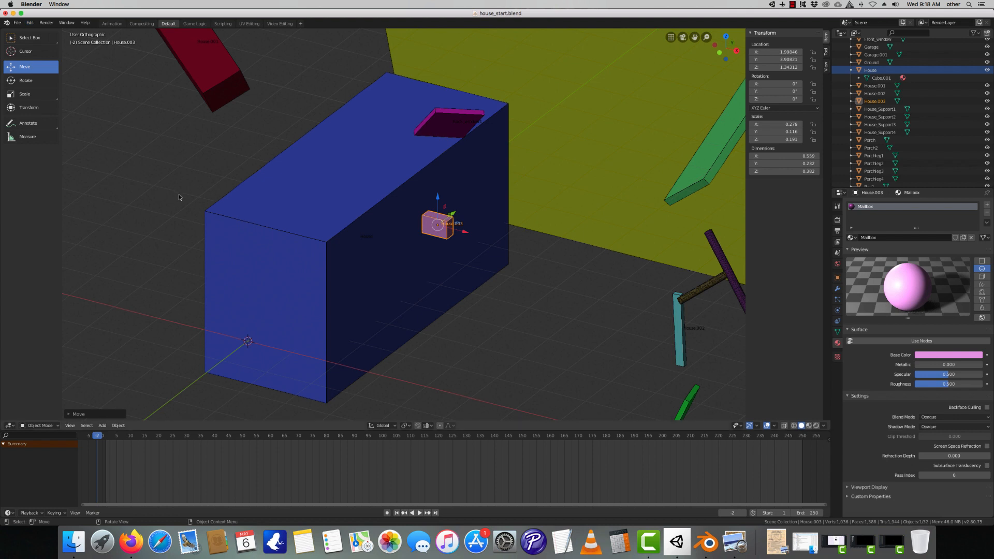
Switch the viewport to Wireframe shading and deselect House.003.
{"action": "key", "text": "x"}
{"action": "key", "text": "z"}
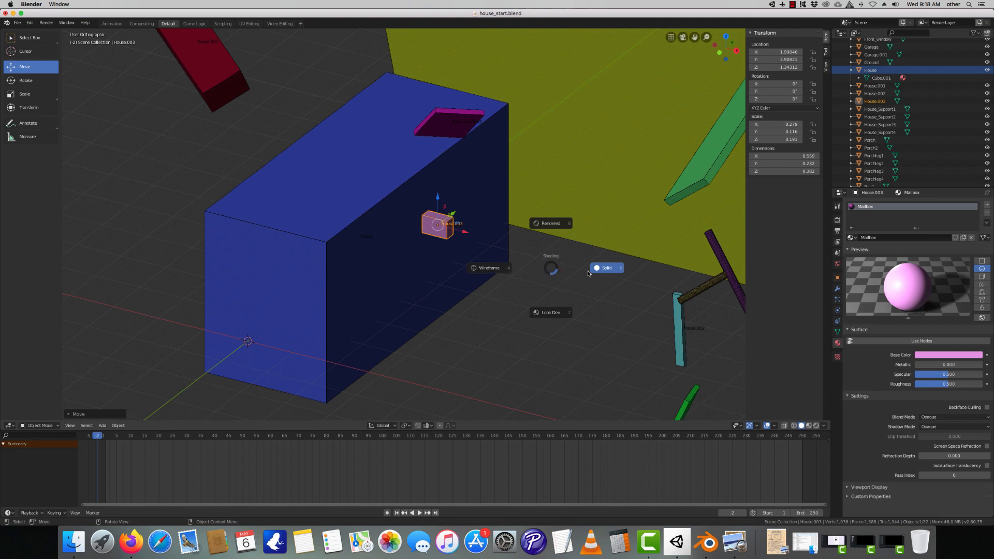
{"action": "left_click", "coordinate": [791, 3]}
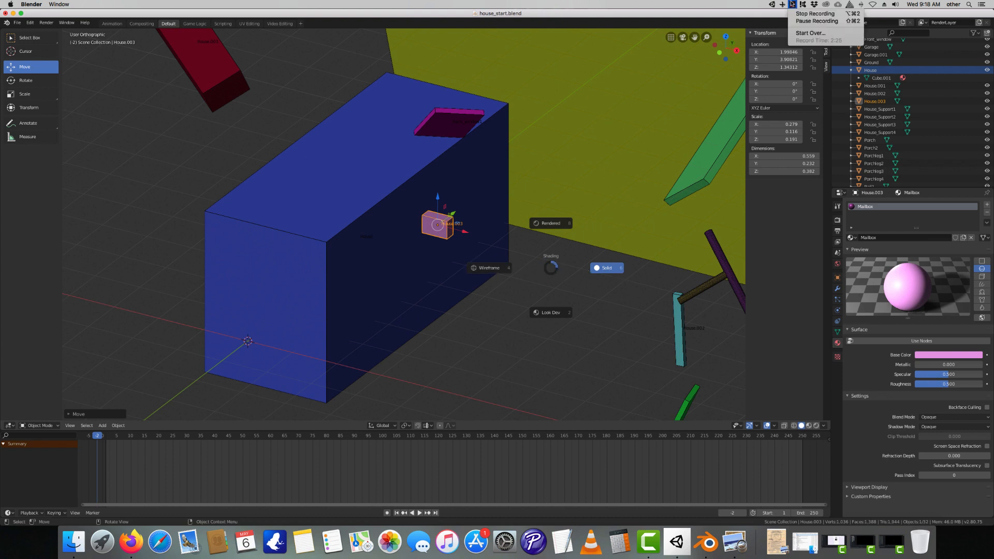
{"action": "left_click", "coordinate": [807, 14]}
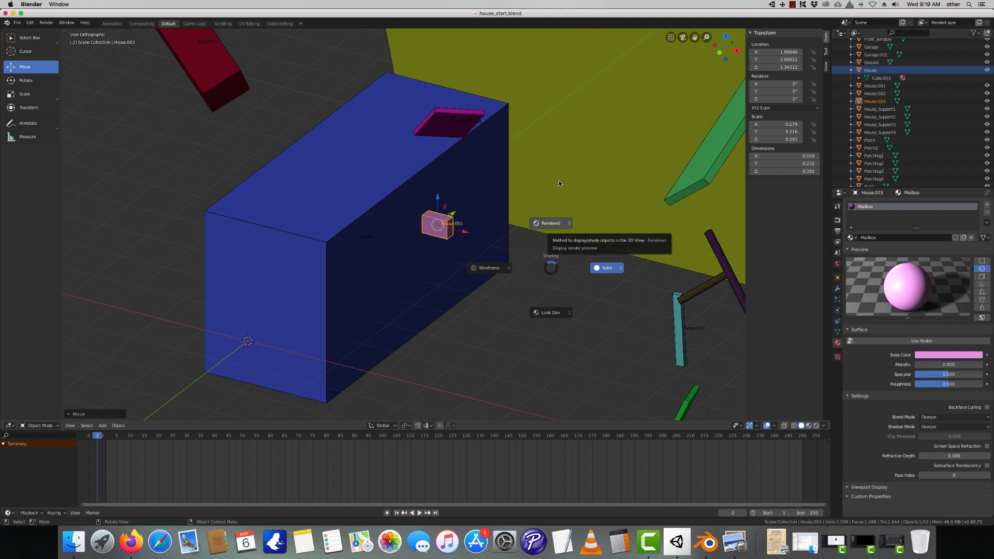
{"action": "left_click", "coordinate": [16, 26]}
{"action": "left_click", "coordinate": [17, 23]}
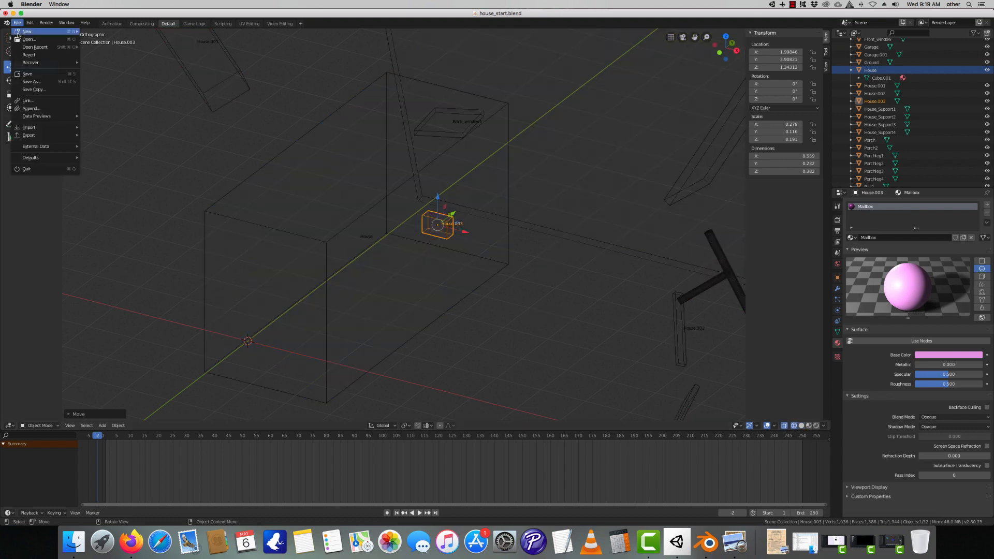
{"action": "left_click", "coordinate": [454, 316]}
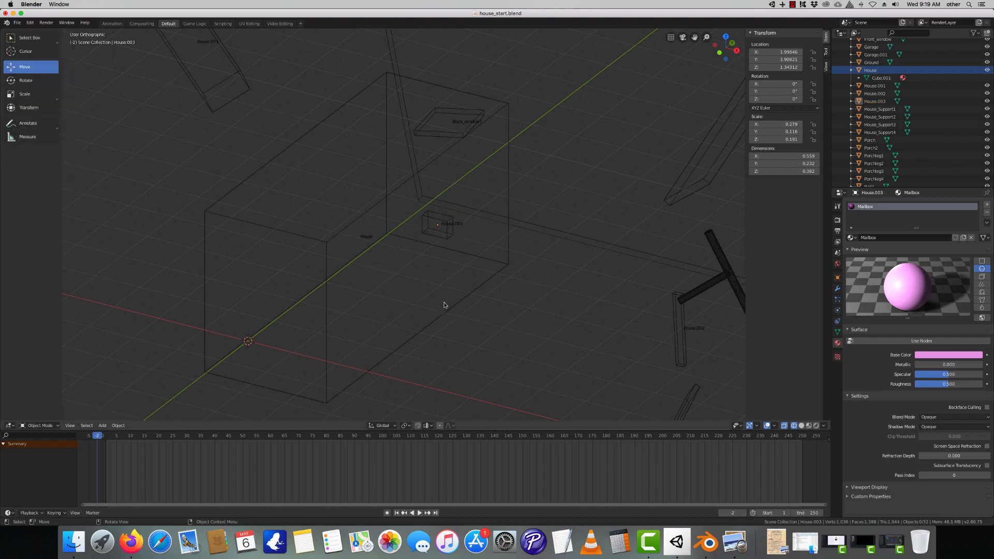
Return the viewport to Solid shading and view all the scattered house parts from another side.
{"action": "scroll", "coordinate": [443, 298], "scroll_direction": "down", "scroll_amount": 8}
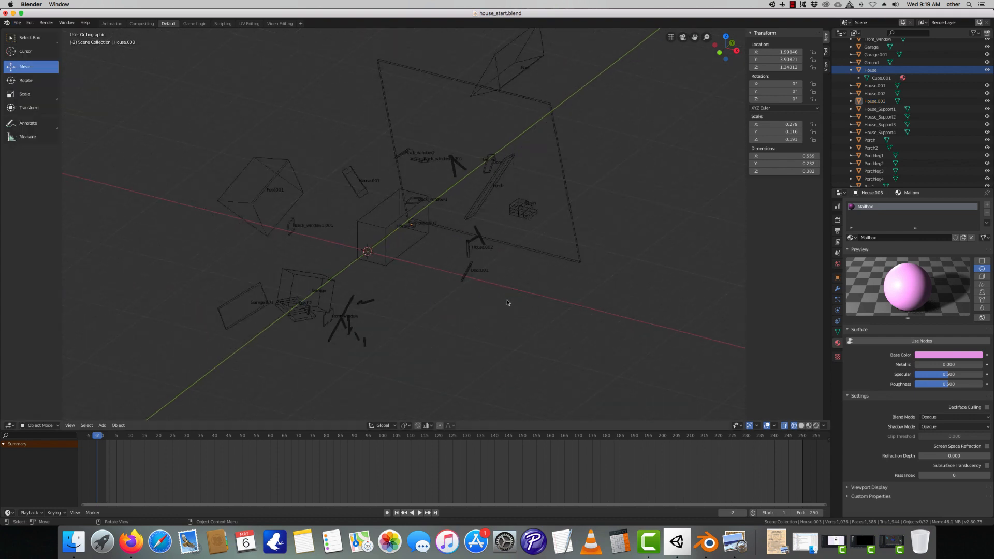
{"action": "key", "text": "z"}
{"action": "left_click", "coordinate": [428, 305]}
{"action": "middle_click_drag", "start_coordinate": [428, 305], "coordinate": [505, 302]}
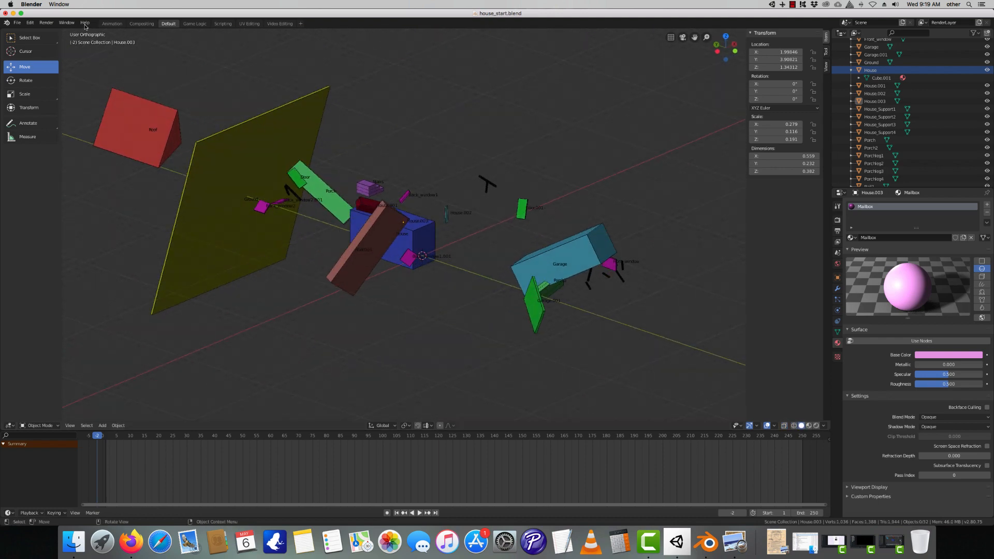
Prepare to save the scene under a chosen file name in the Desktop folder.
{"action": "left_click", "coordinate": [17, 23]}
{"action": "mouse_move", "coordinate": [24, 119]}
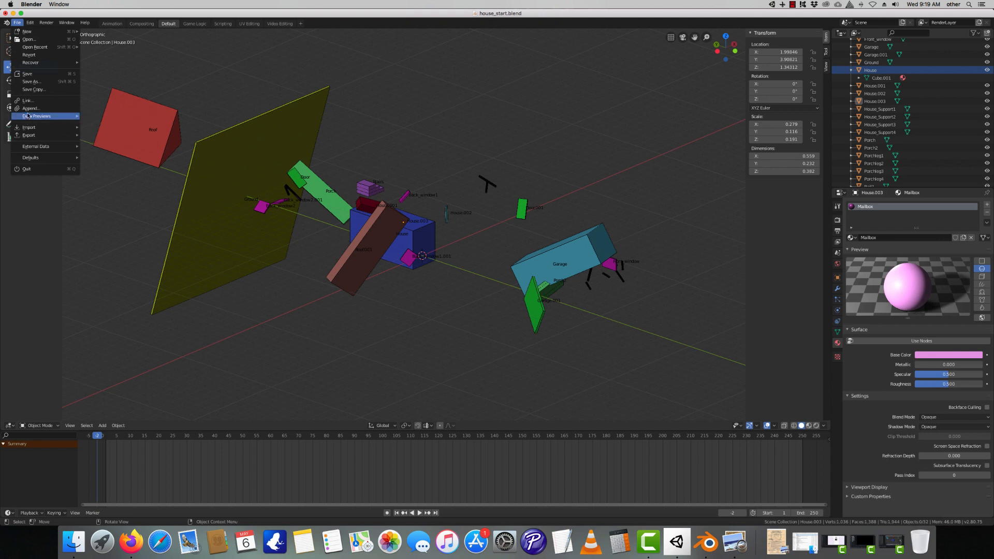
{"action": "left_click", "coordinate": [30, 82]}
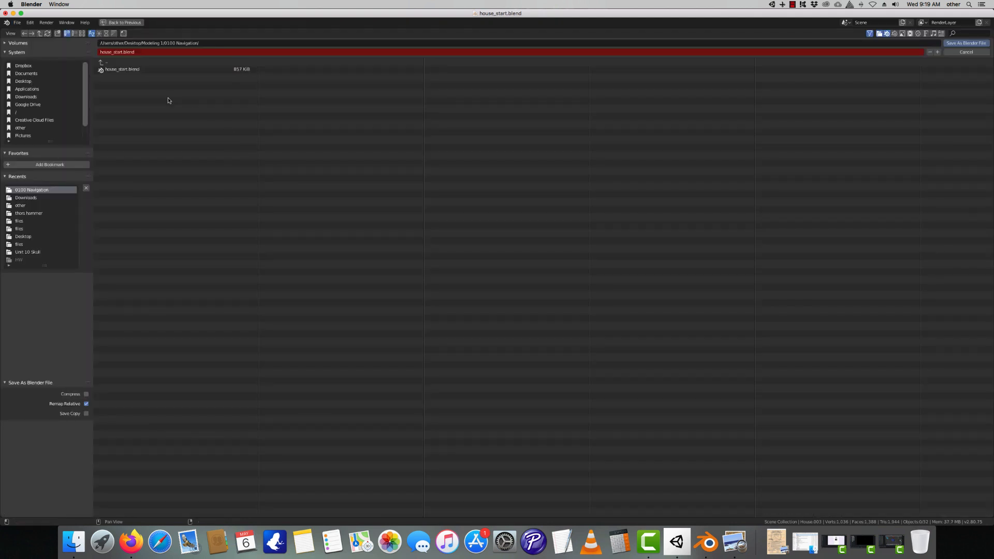
{"action": "left_click", "coordinate": [24, 82]}
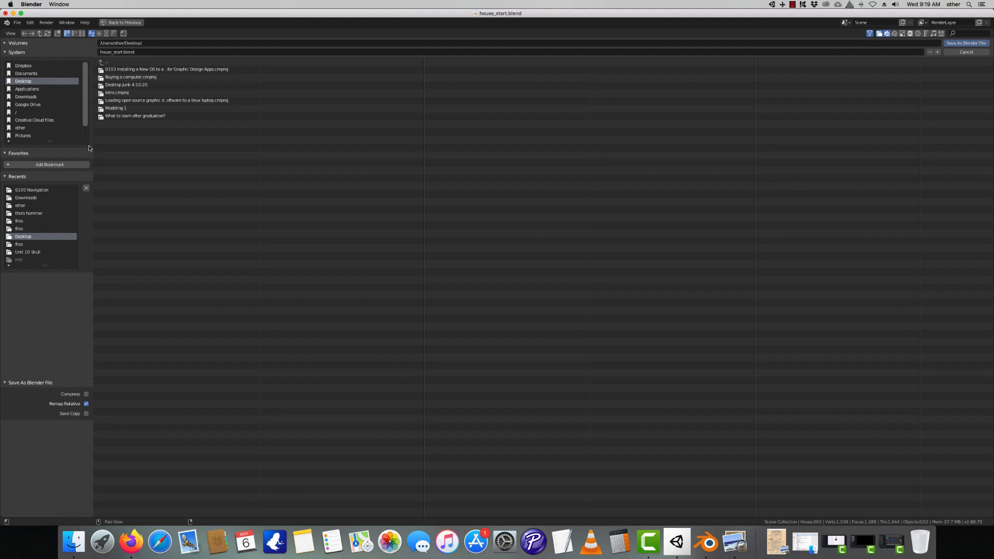
{"action": "left_click", "coordinate": [144, 52]}
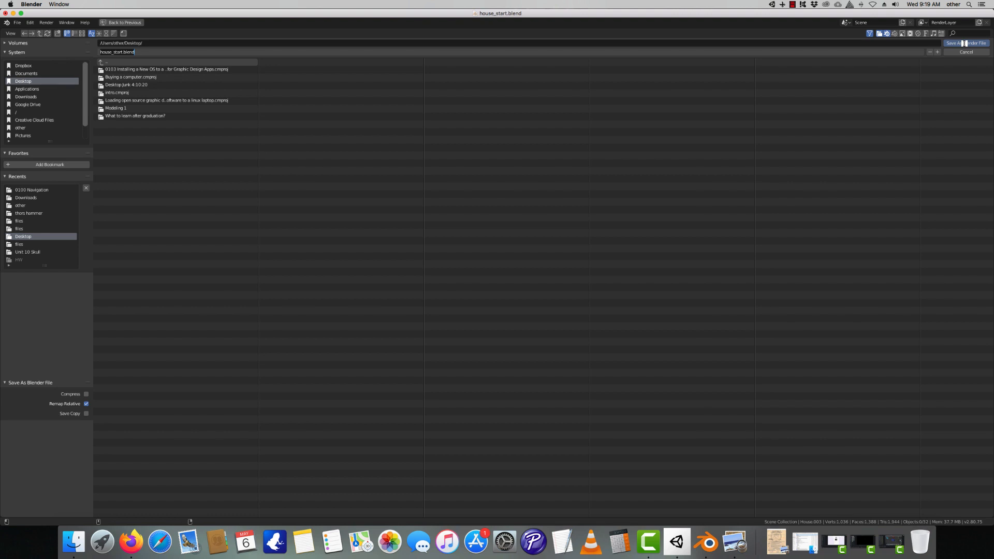
Switch to Finder to locate house_start.blend in the 0100 Navigation folder, and cancel the pending save in Blender.
{"action": "left_click", "coordinate": [73, 540]}
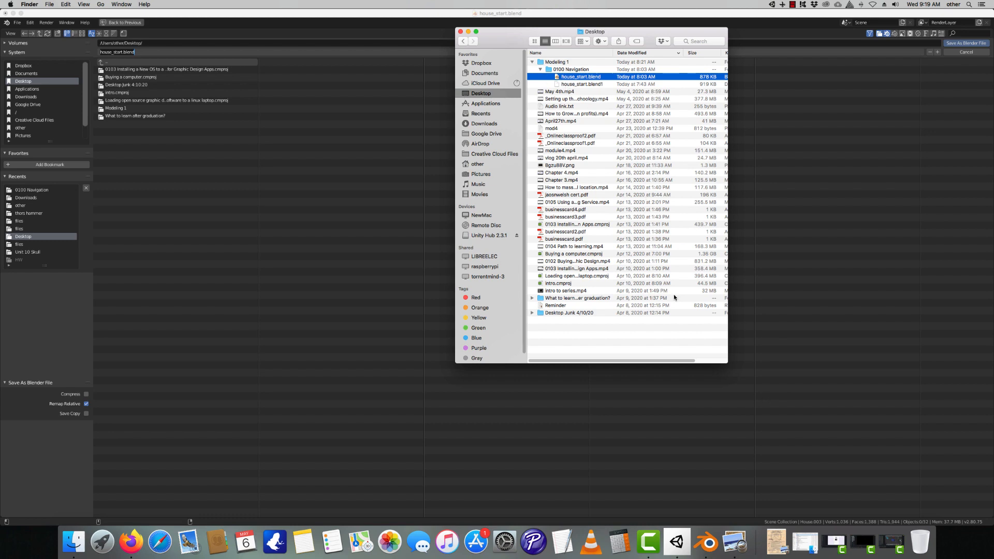
{"action": "left_click_drag", "start_coordinate": [554, 29], "coordinate": [545, 123]}
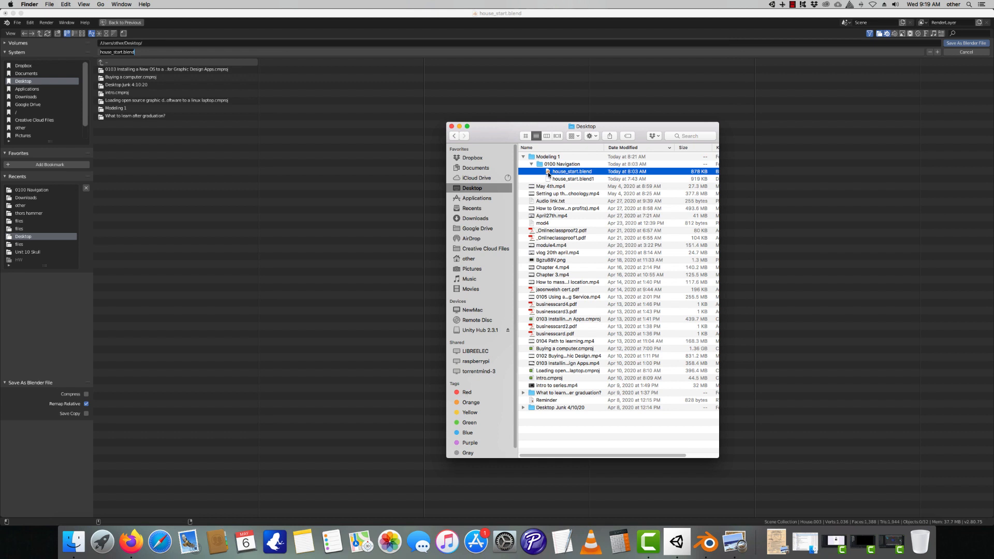
{"action": "left_click", "coordinate": [427, 173]}
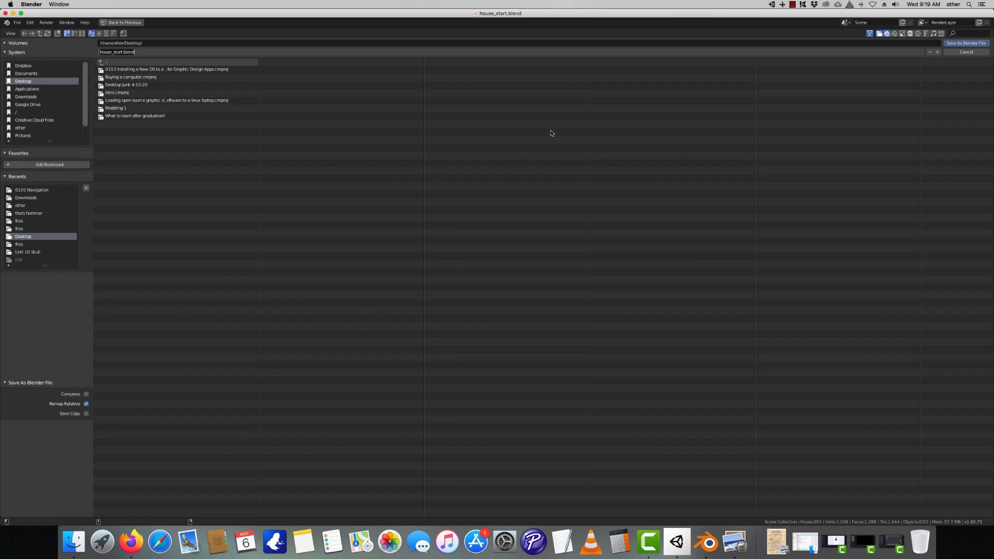
{"action": "left_click", "coordinate": [962, 53]}
{"action": "left_click", "coordinate": [960, 53]}
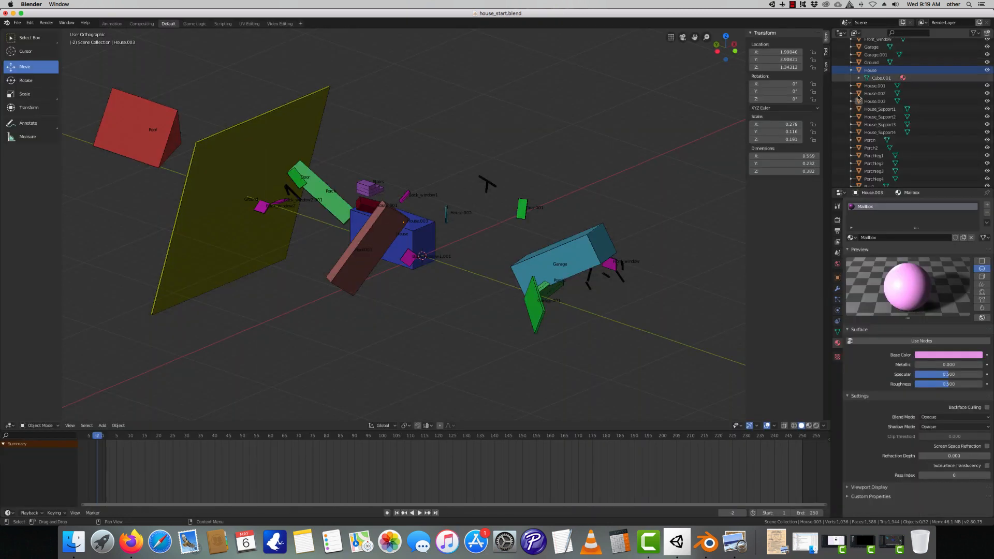
Consult the Unit1-Assignment.jpg reference in Preview, and in Blender move the House block along Y to about 7.77.
{"action": "left_click", "coordinate": [735, 541]}
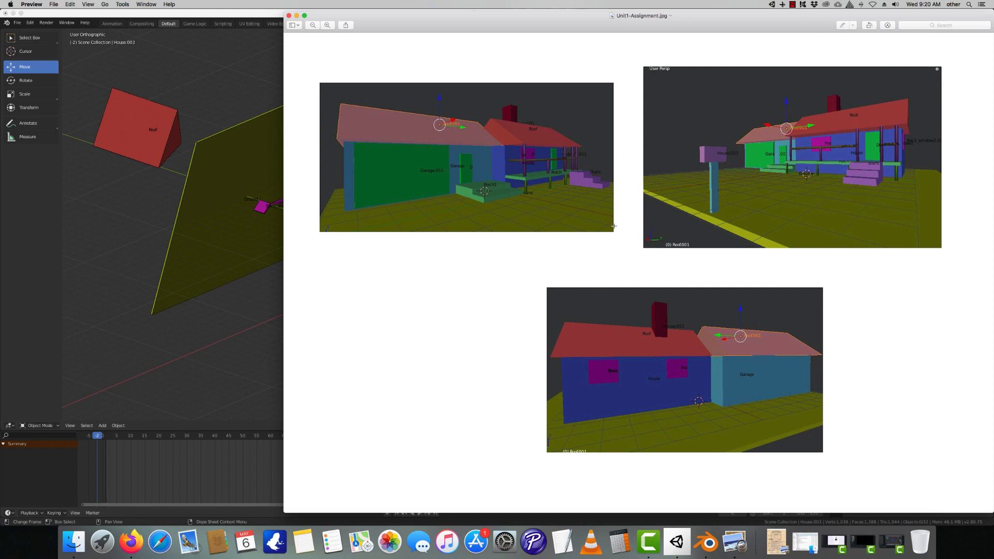
{"action": "left_click", "coordinate": [207, 185]}
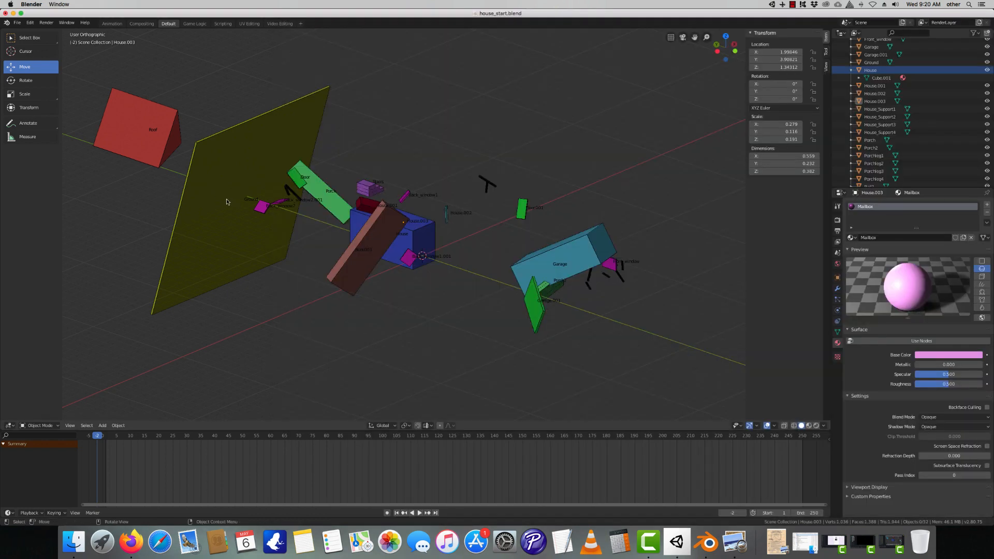
{"action": "middle_click_drag", "start_coordinate": [261, 211], "coordinate": [315, 247]}
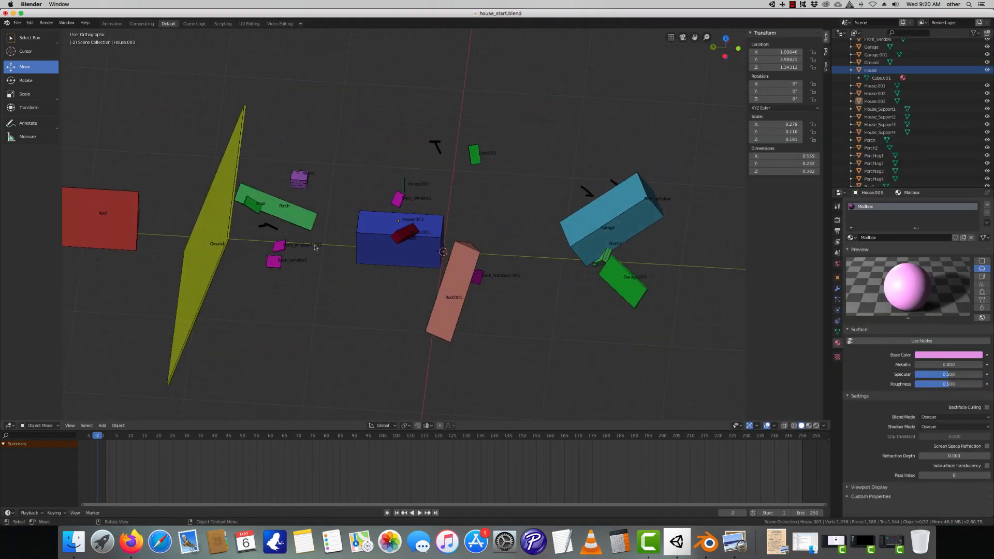
{"action": "left_click", "coordinate": [366, 244]}
{"action": "left_click_drag", "start_coordinate": [381, 238], "coordinate": [340, 238]}
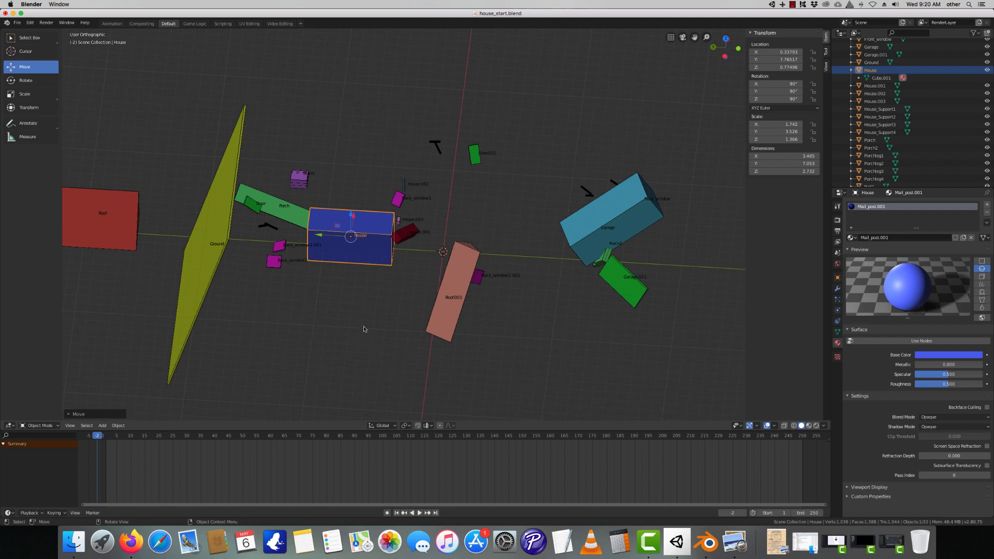
Switch to Preview to compare the layout with the Unit1-Assignment.jpg reference image.
{"action": "left_click", "coordinate": [732, 541]}
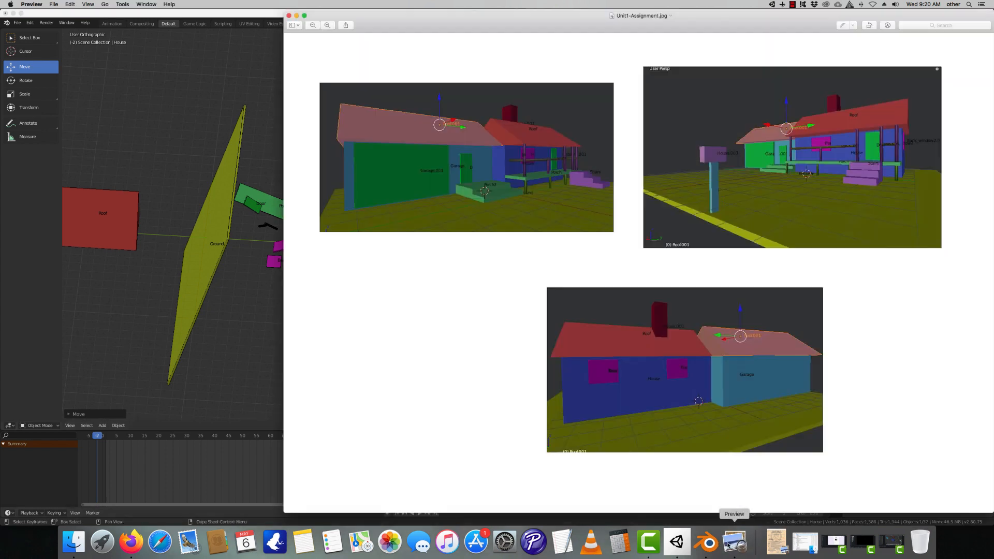